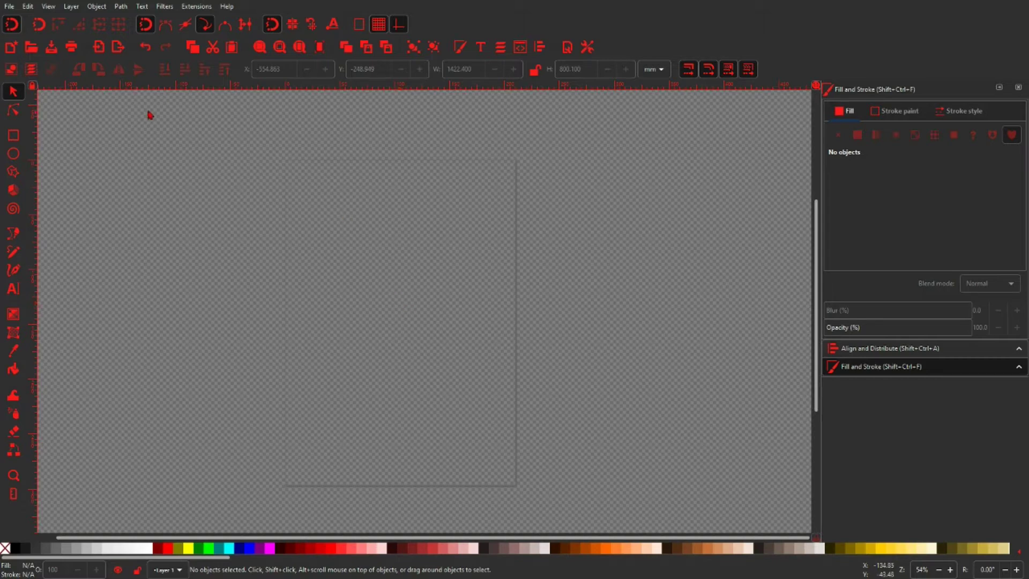
- Import the pencil dinosaur sketch JPG as an embedded image, then zoom out to see the whole dinosaur
left_click(10, 7)
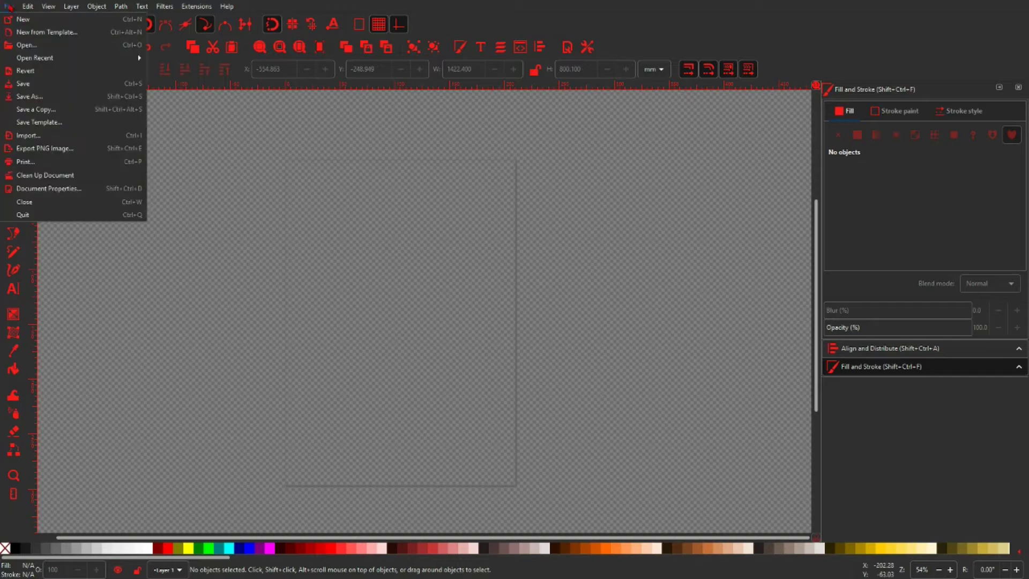
left_click(26, 137)
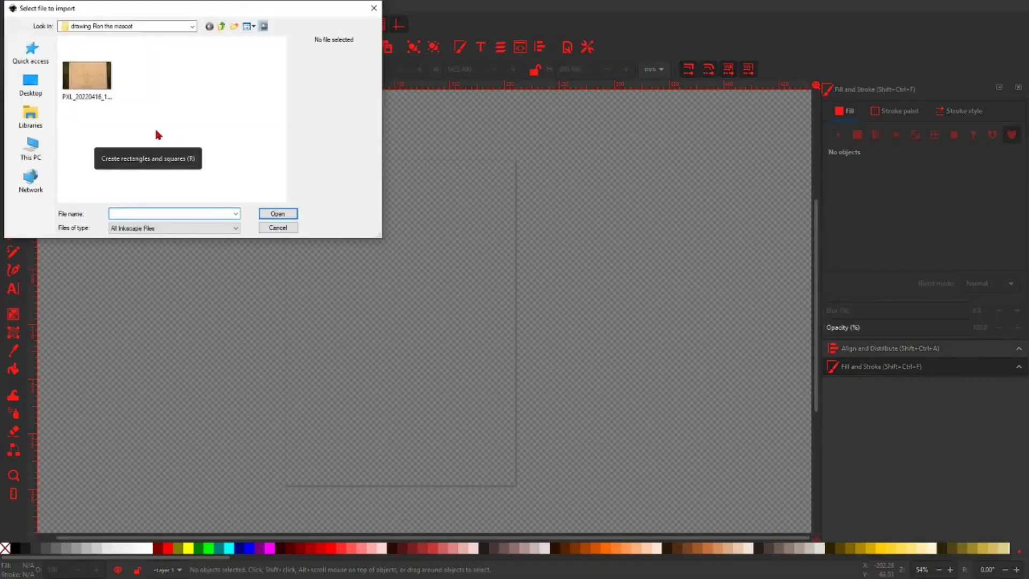
left_click(91, 83)
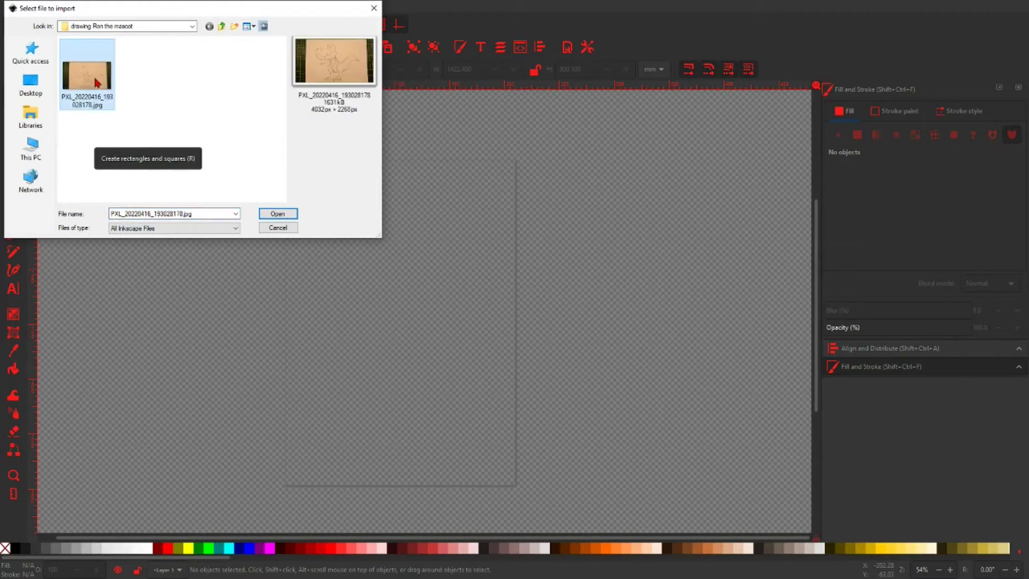
left_click(279, 214)
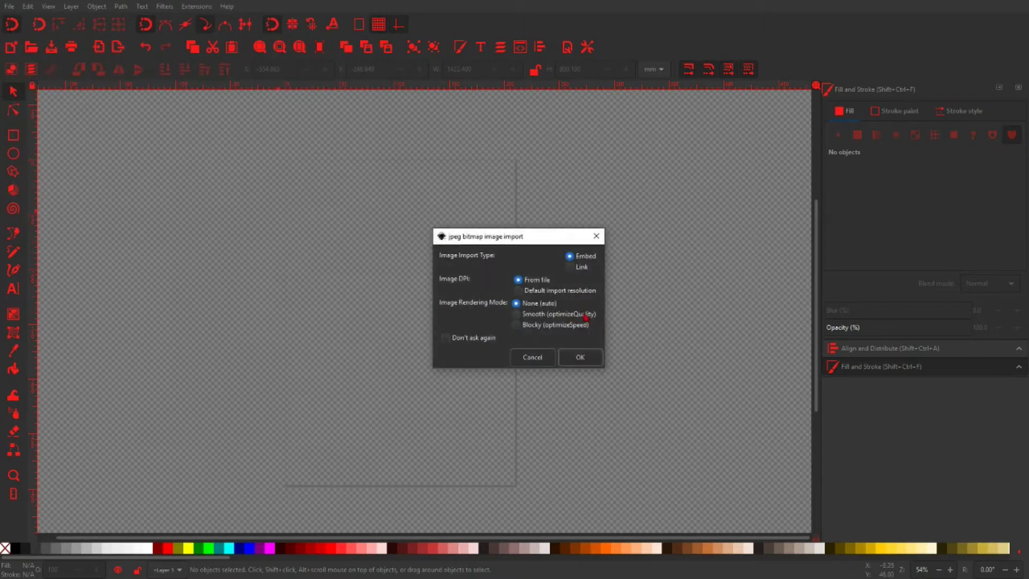
left_click(583, 361)
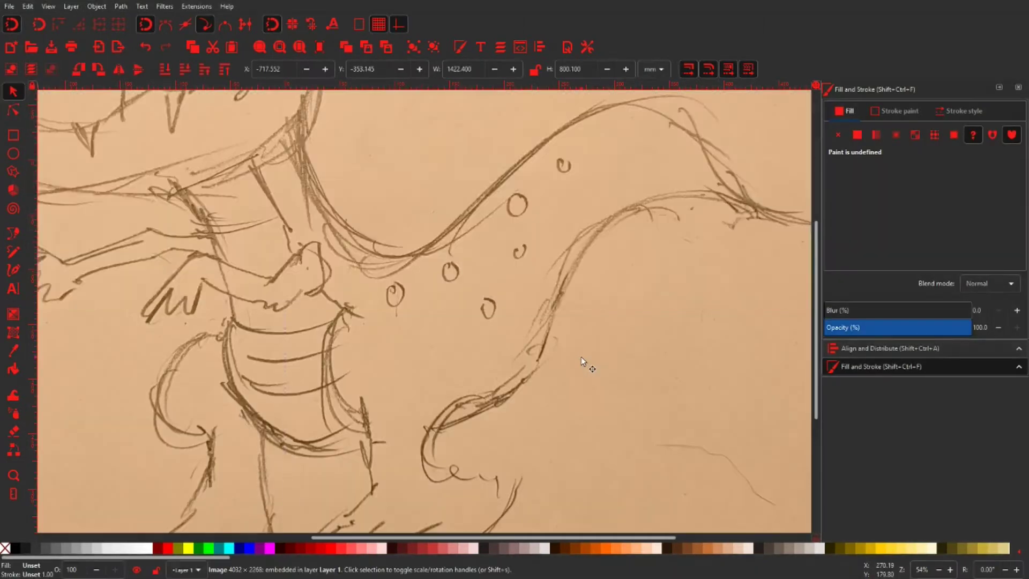
scroll(467, 329, "down", 3)
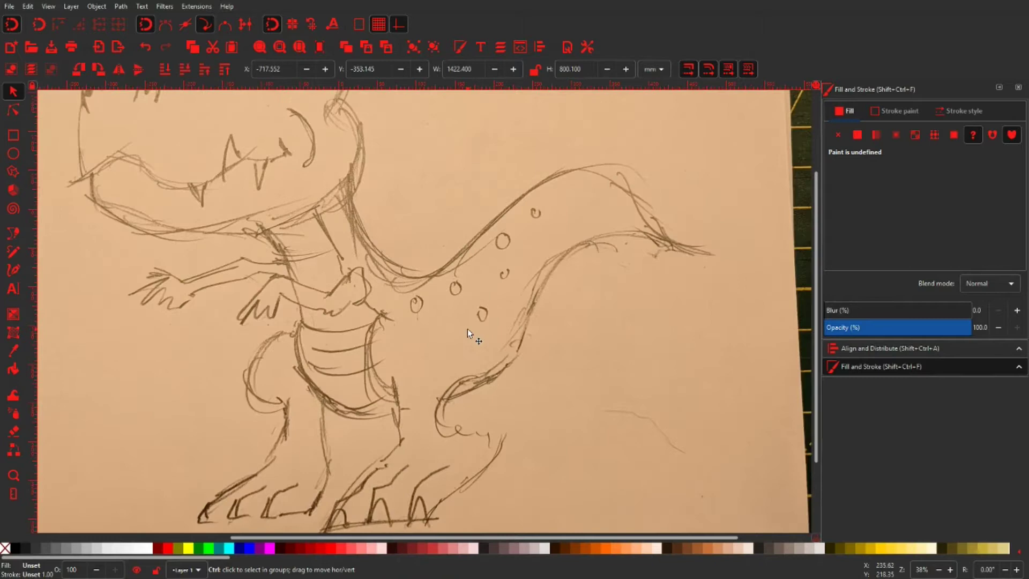
scroll(460, 328, "left", 2)
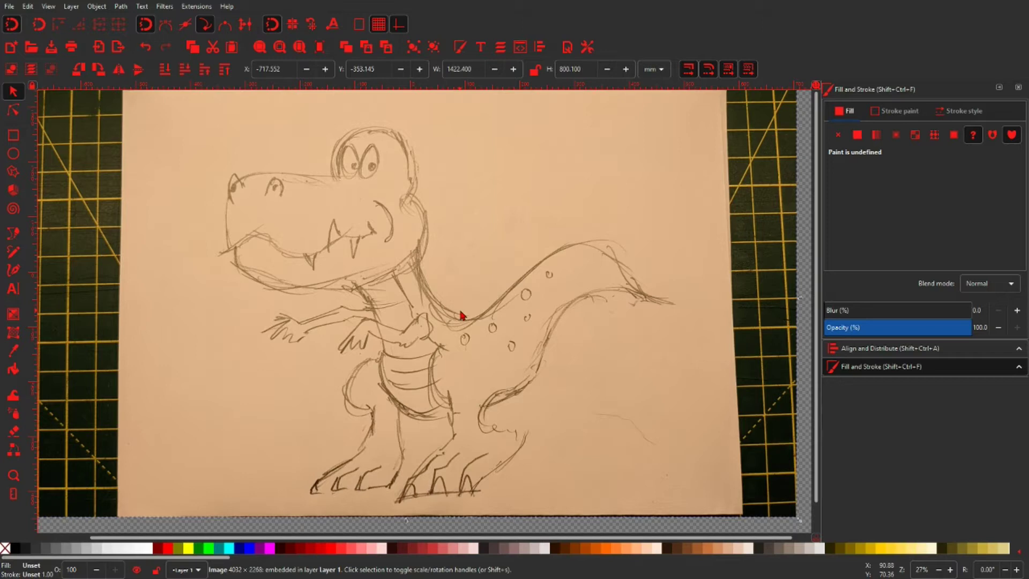
- Draw one Bezier curve from the lower jaw corner up to the top of the snout
key("Escape")
scroll(522, 270, "left", 2)
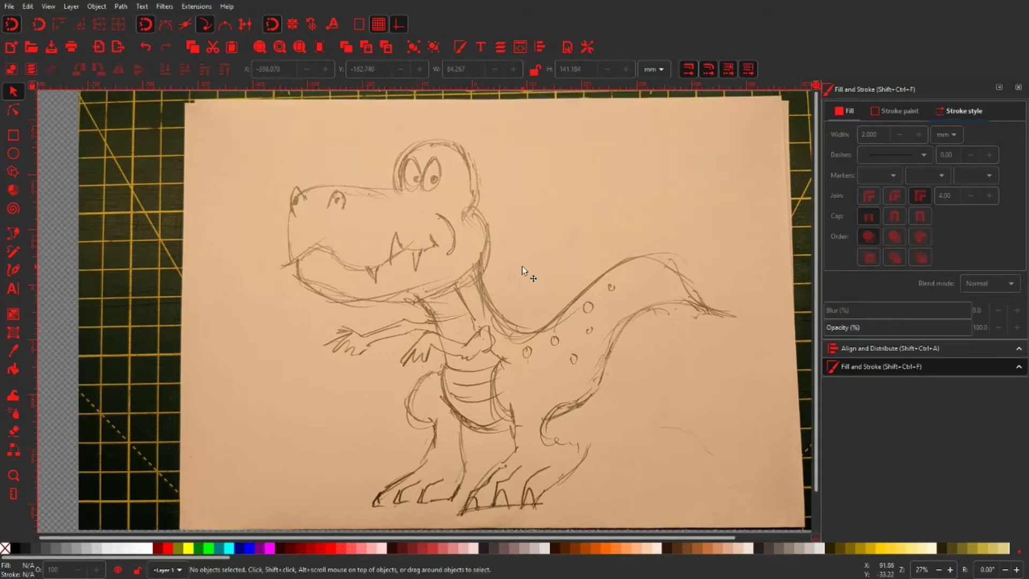
key("b")
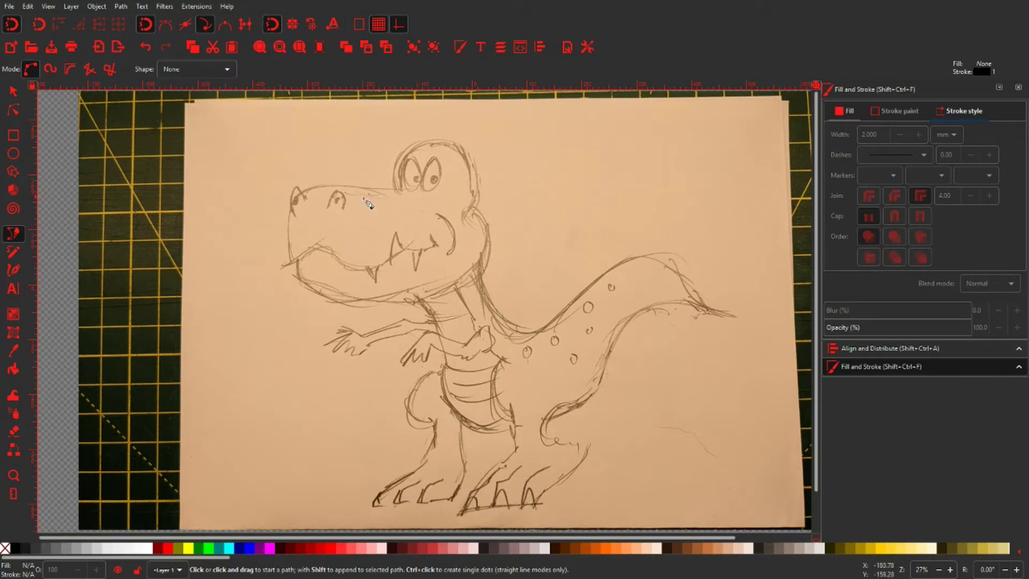
scroll(274, 199, "up", 3)
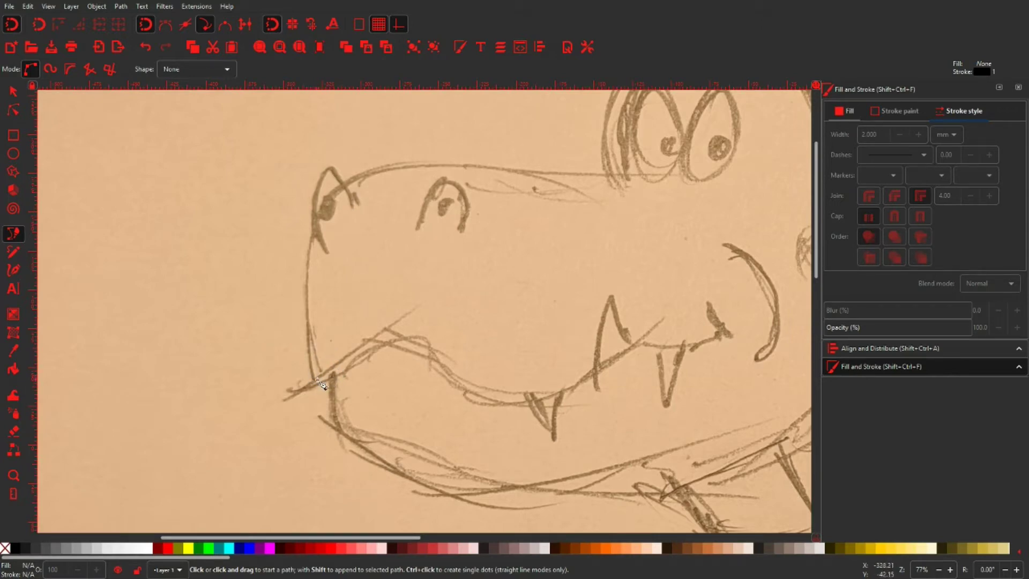
left_click(313, 379)
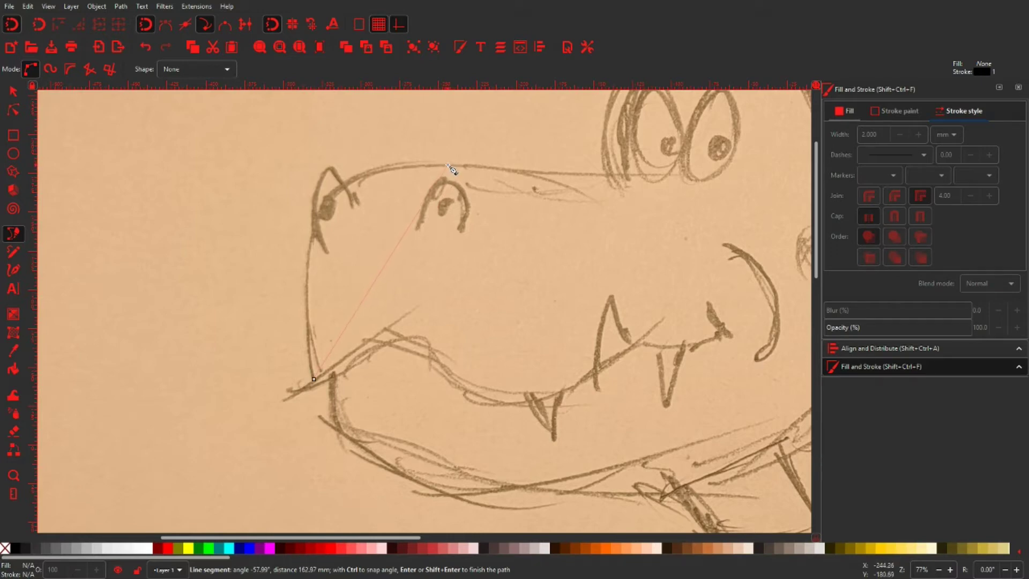
left_click_drag(449, 166, 641, 198)
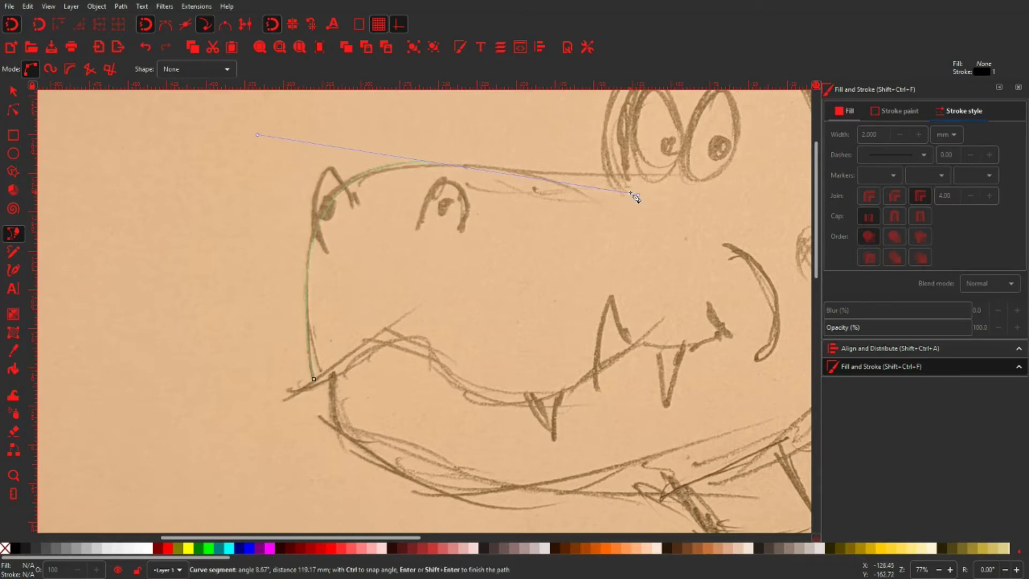
key("Return")
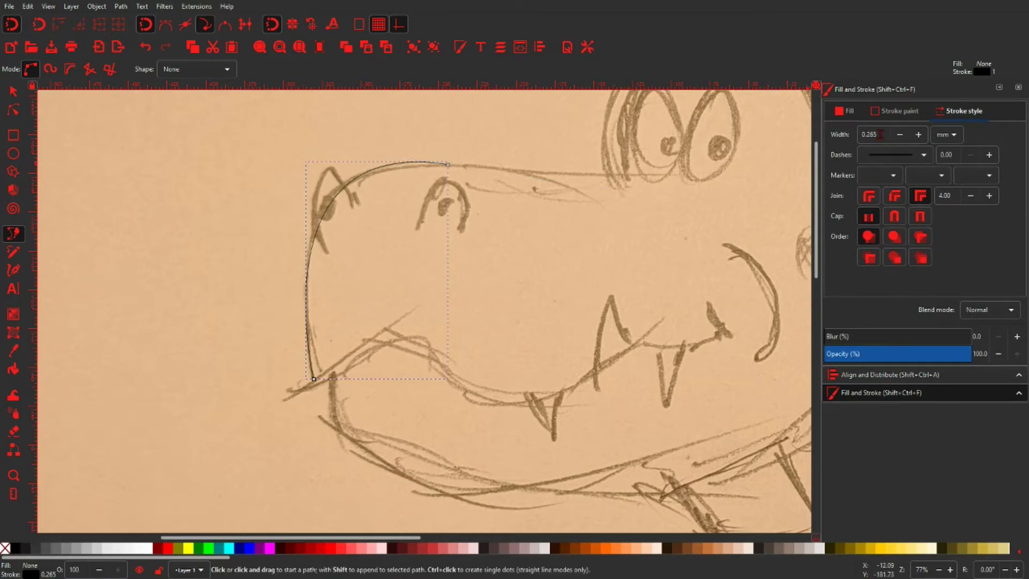
- Set the snout curve's stroke width to 2 mm and extend it with a curved node near the eyes
left_click(854, 134)
key("Return")
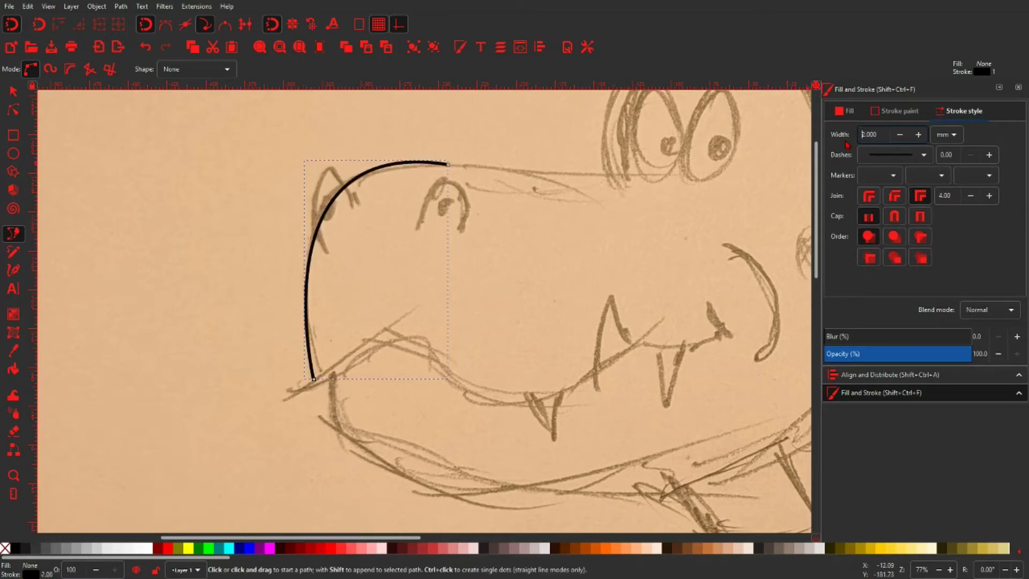
left_click(448, 165)
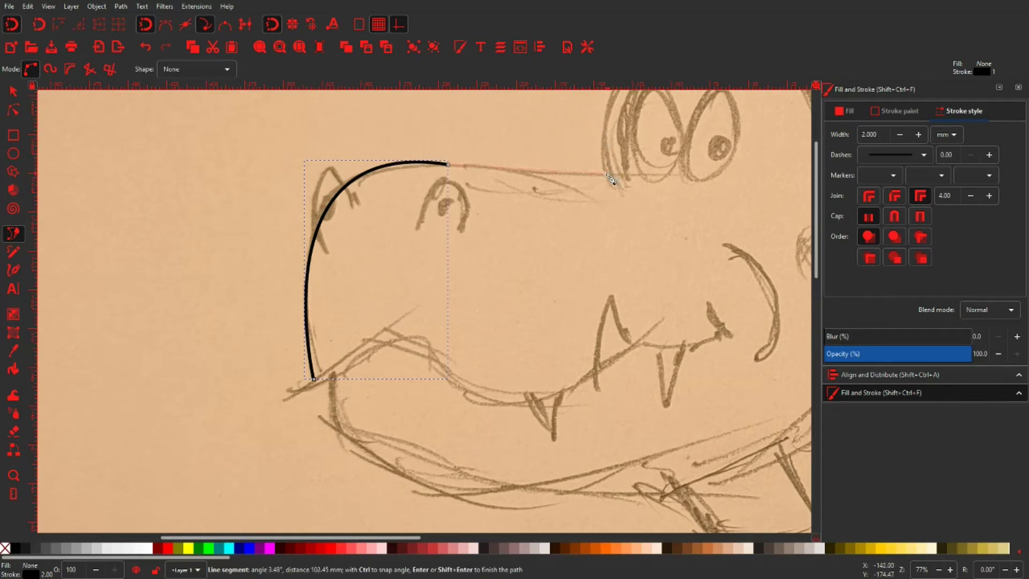
left_click_drag(609, 175, 646, 171)
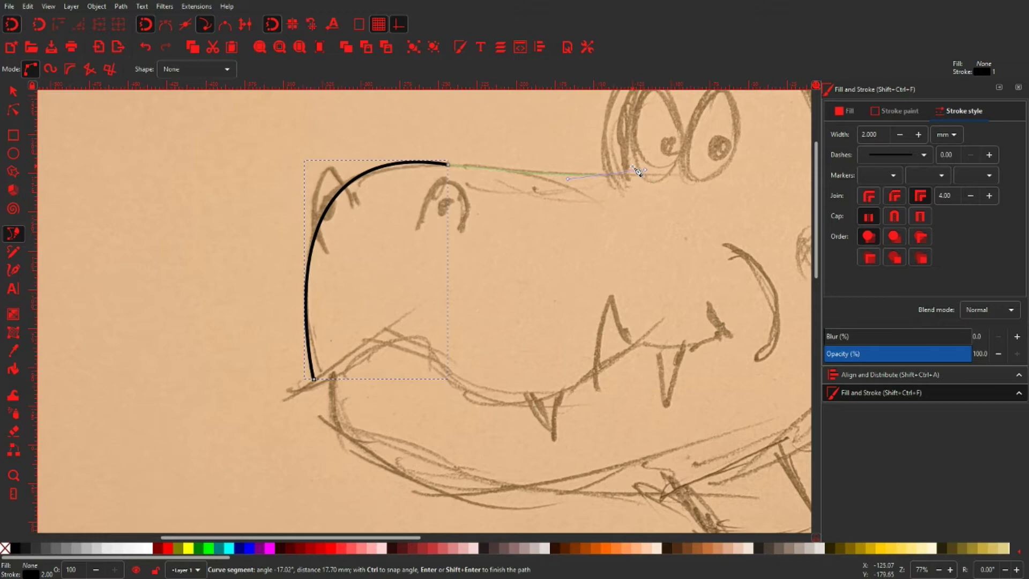
key("Return")
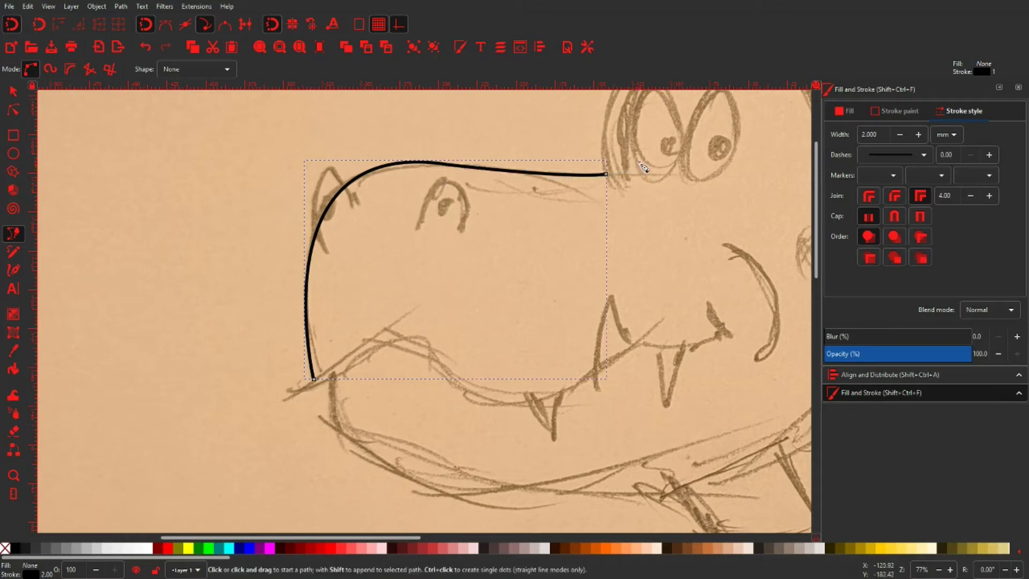
- Deselect the snout curve and pan and zoom out to show the whole head
left_click_drag(514, 211, 456, 264)
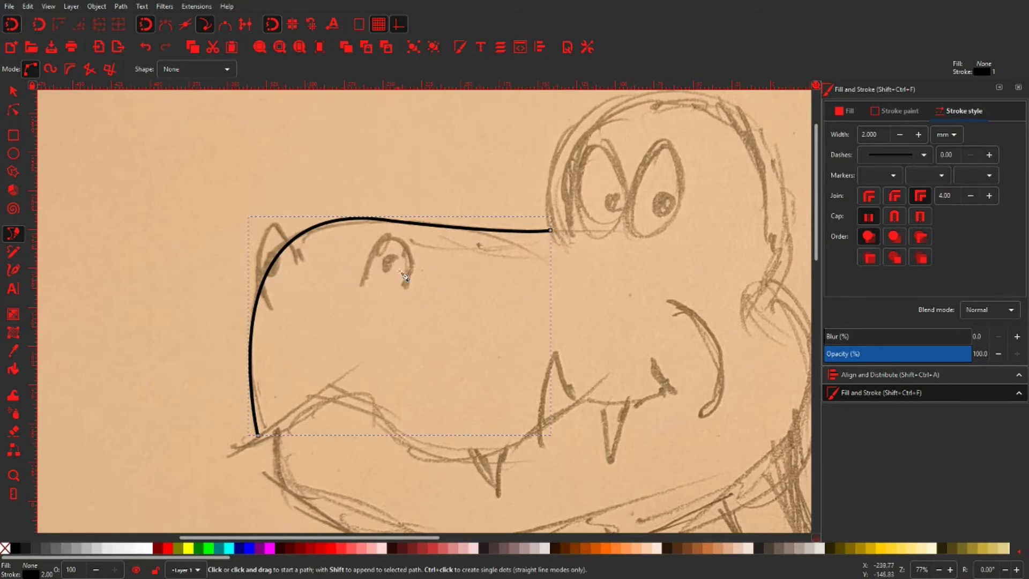
key("Escape")
key("s")
key("minus")
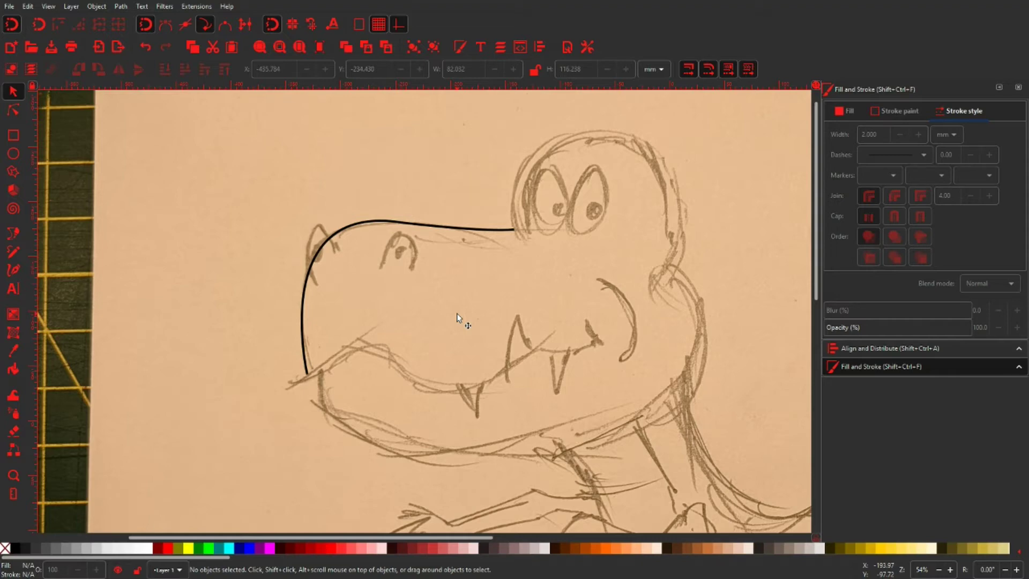
- Draw a second Bezier path: a vertical line left of the snout curving into a horizontal stroke
key("b")
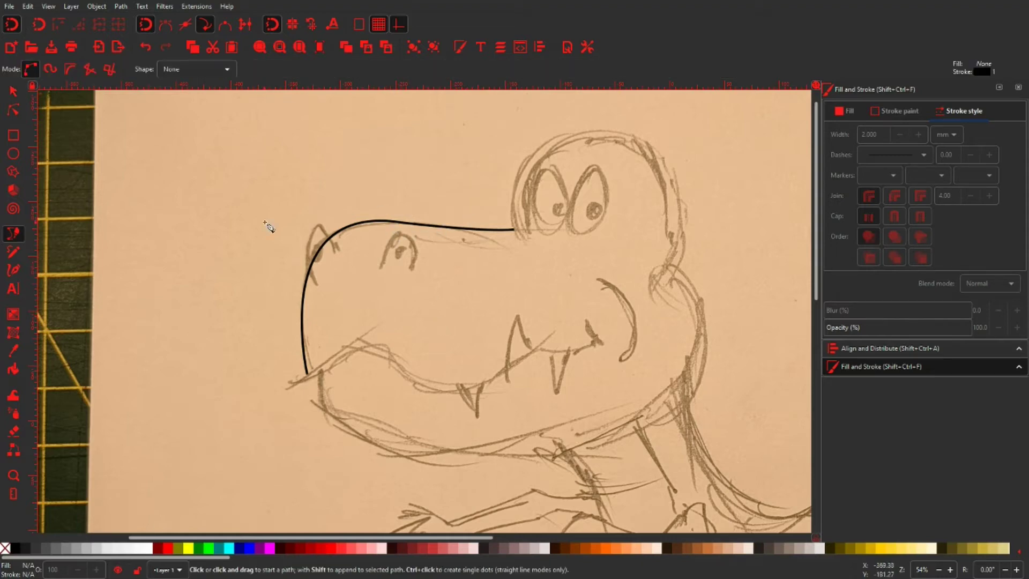
left_click(178, 213)
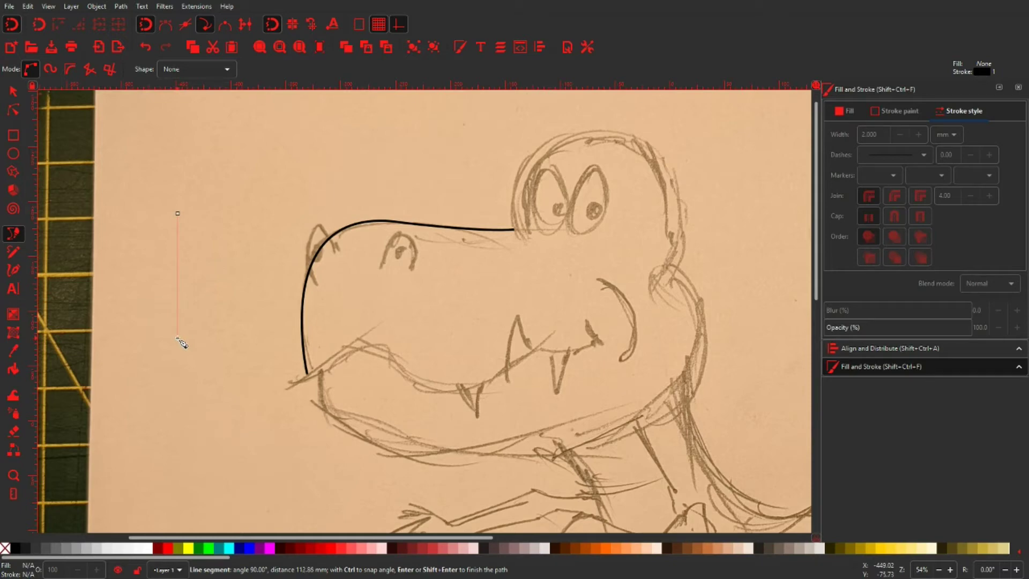
double_click(176, 337)
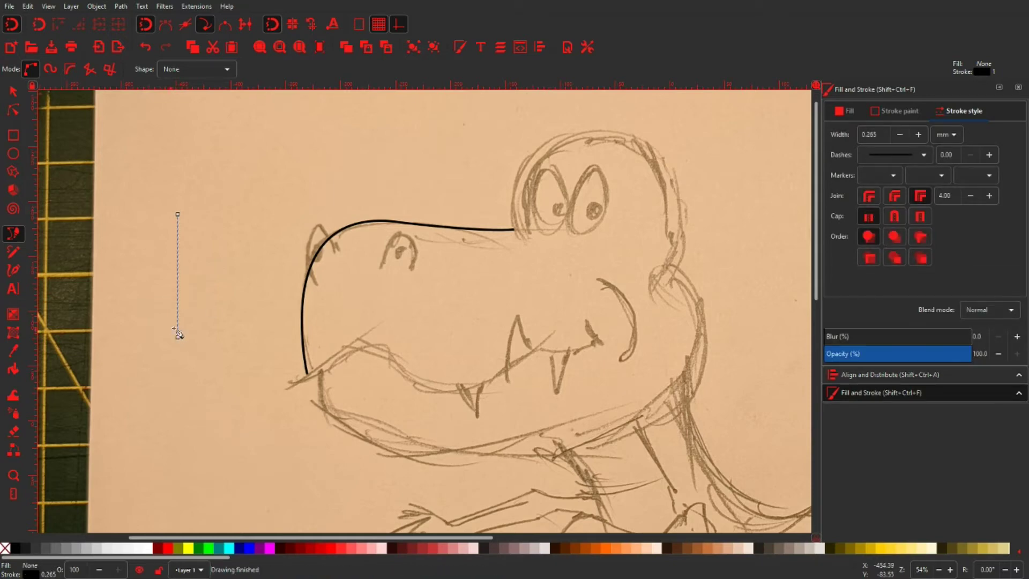
left_click(318, 184)
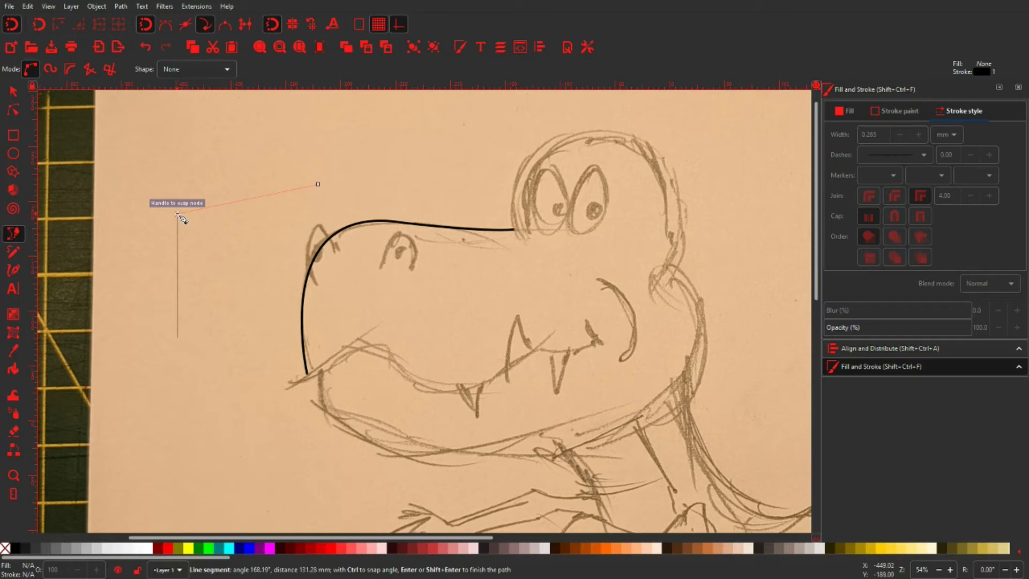
left_click_drag(178, 214, 164, 236)
key("Return")
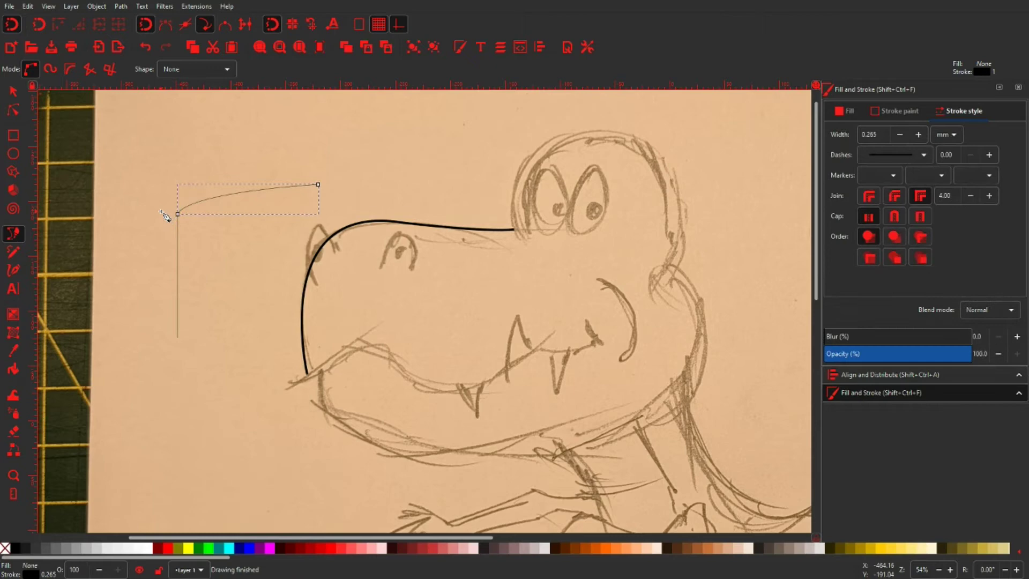
- Select the traced curve and the vertical line together and set both stroke widths to 2 mm
left_click(14, 94)
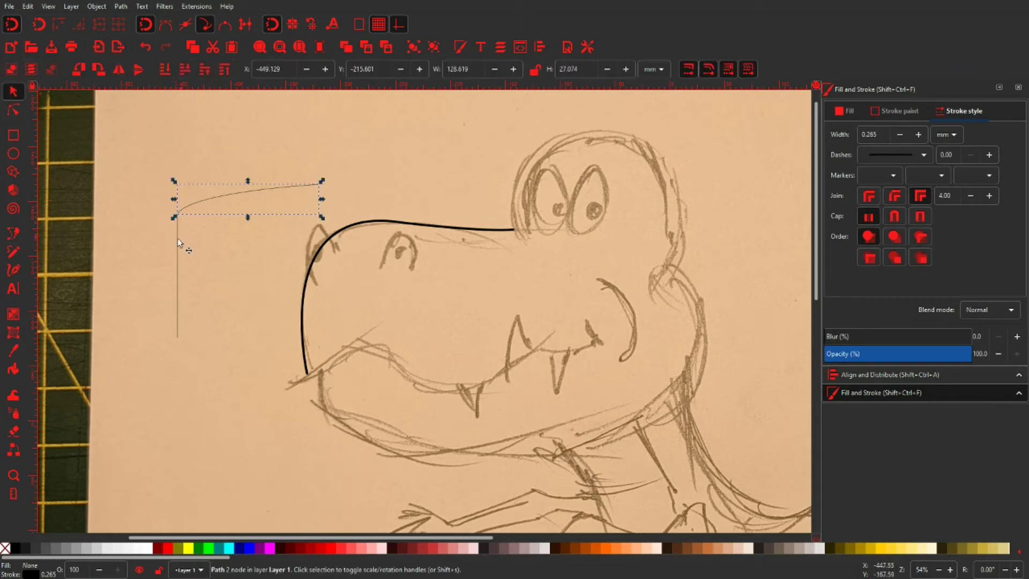
left_click(176, 240, "shift")
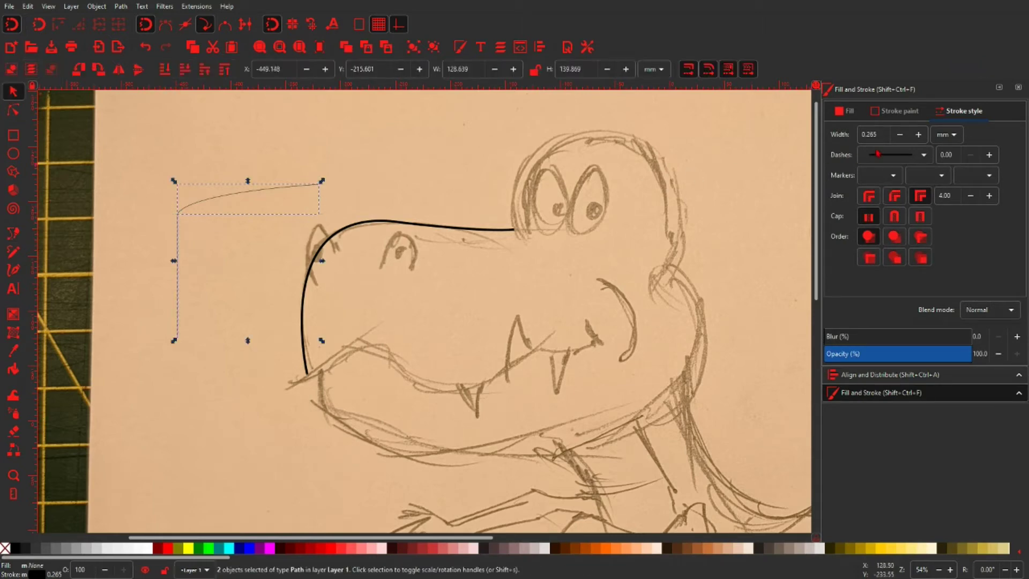
left_click_drag(889, 139, 855, 134)
type("2")
key("Return")
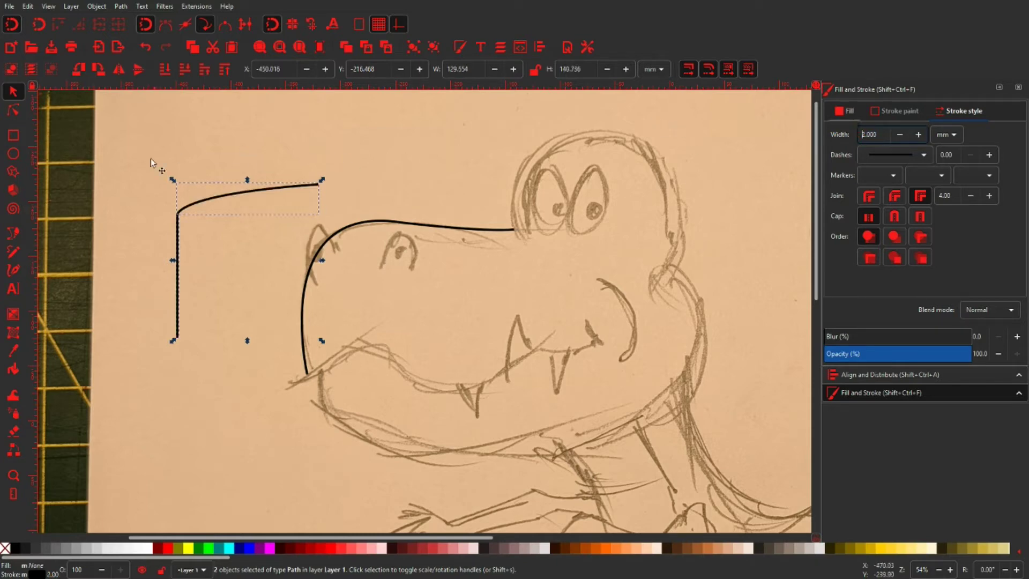
- Zoom into the joint between the curve and the vertical line and pick the curve with the Node tool
left_click(146, 189)
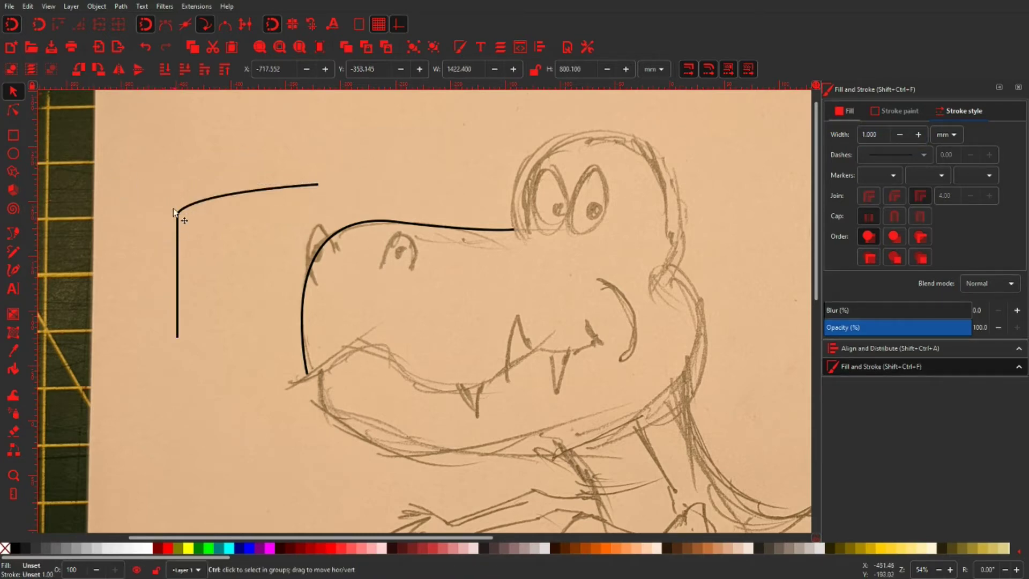
scroll(171, 205, "up", 4, "ctrl")
scroll(171, 205, "up", 6, "ctrl")
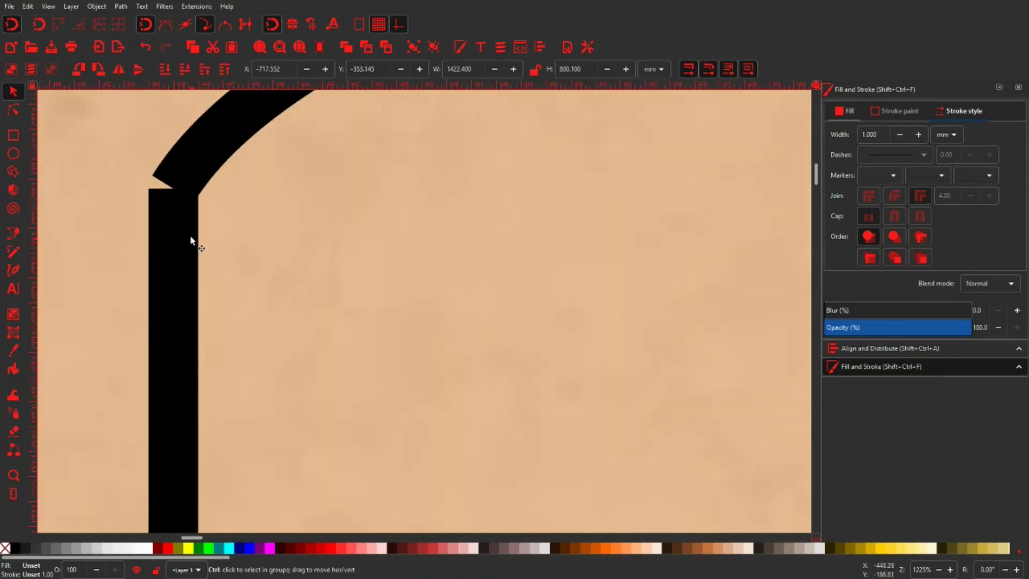
scroll(182, 217, "up", 3)
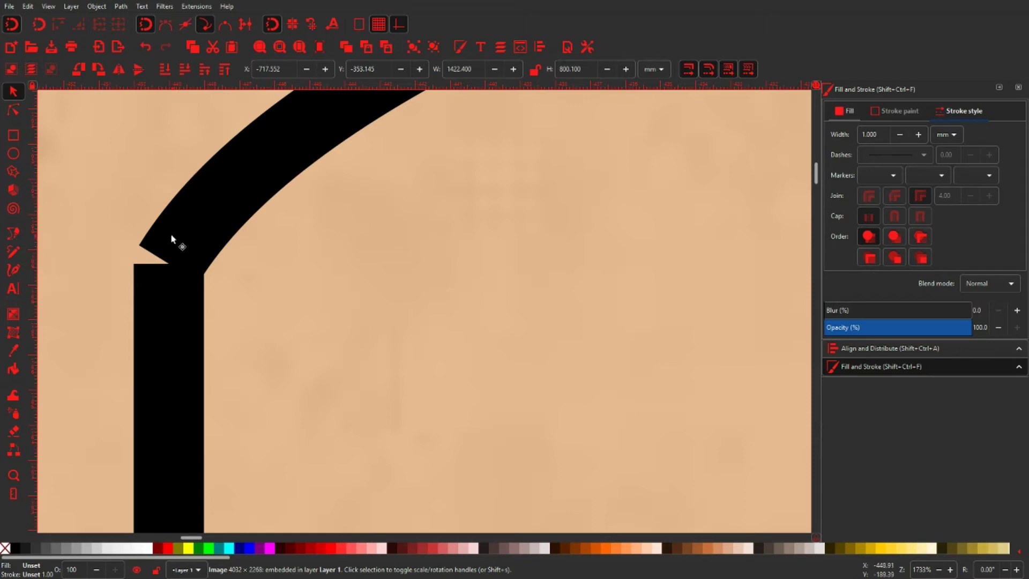
key("n")
left_click(216, 223)
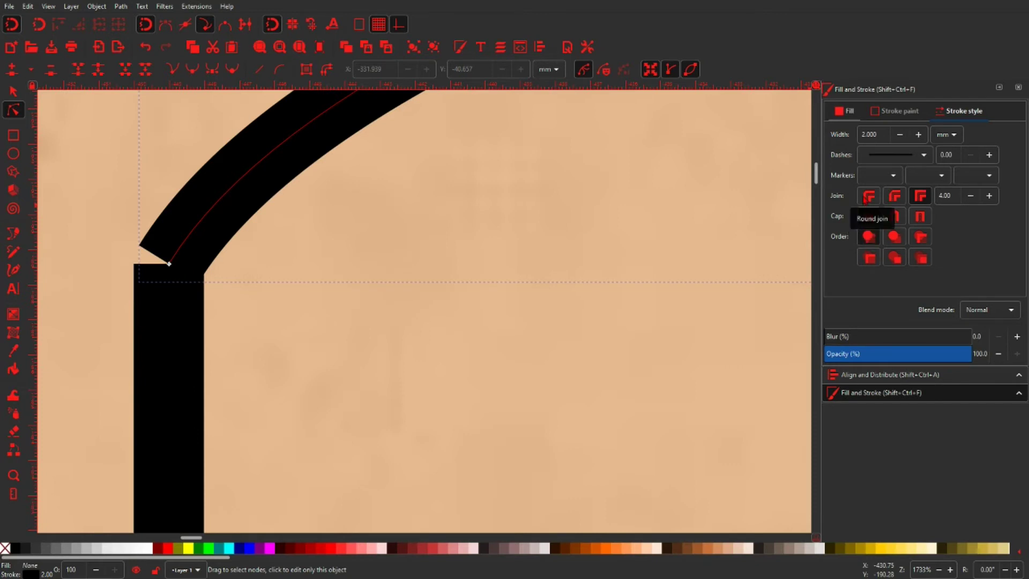
- Give the curve round joins and round caps
left_click(869, 199)
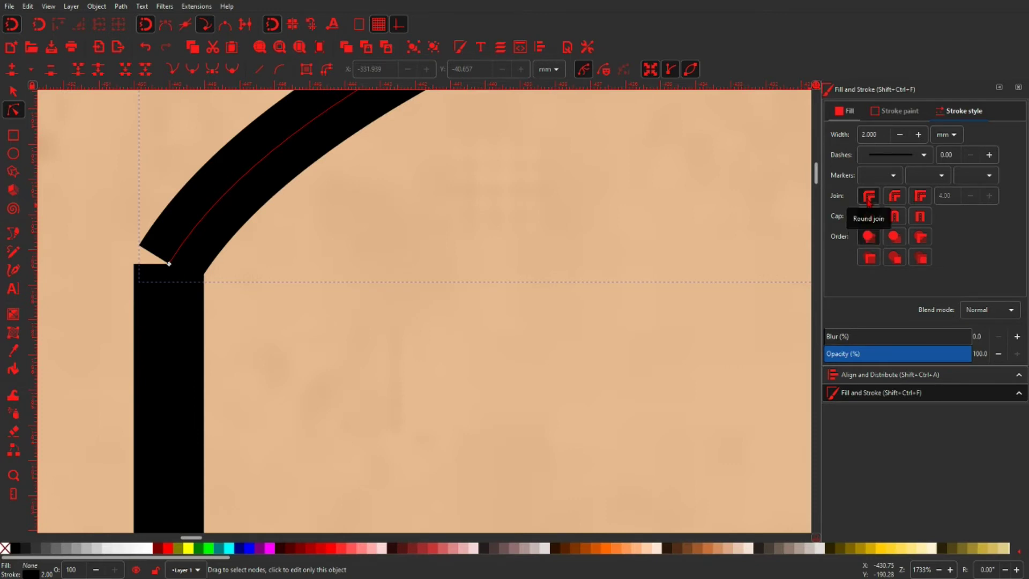
left_click(895, 217)
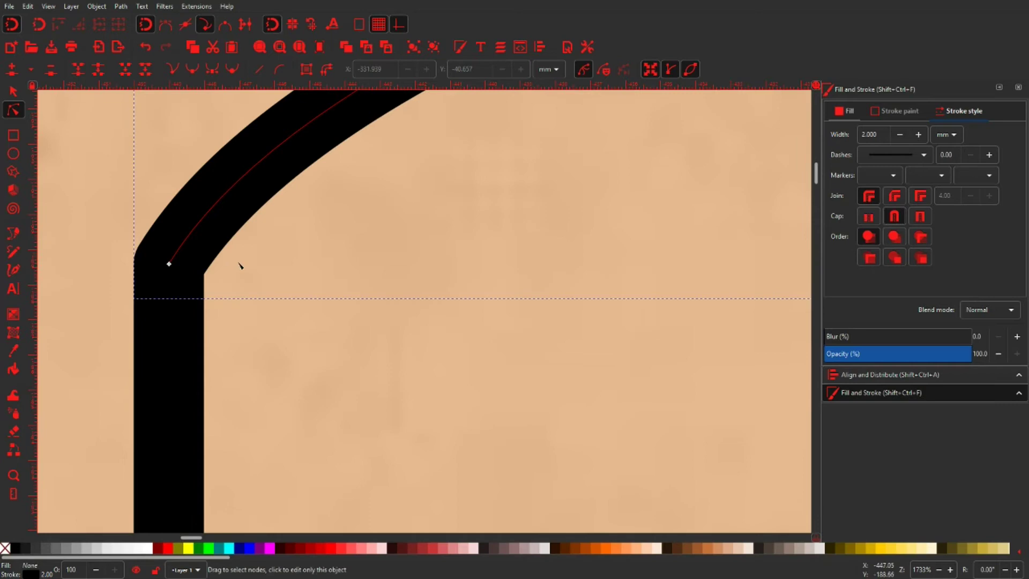
scroll(222, 315, "down", 7)
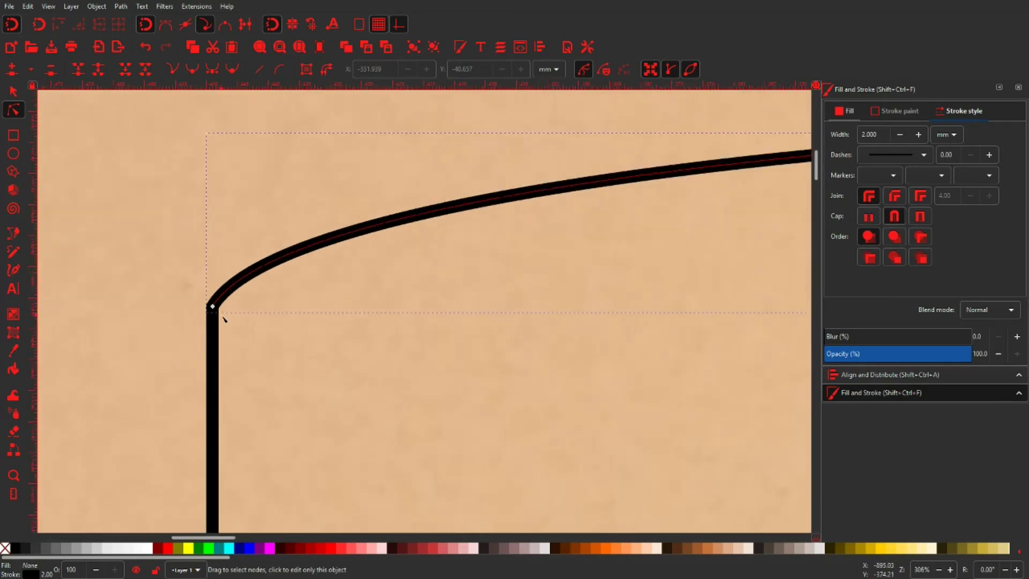
scroll(257, 322, "down", 6)
scroll(248, 317, "up", 8)
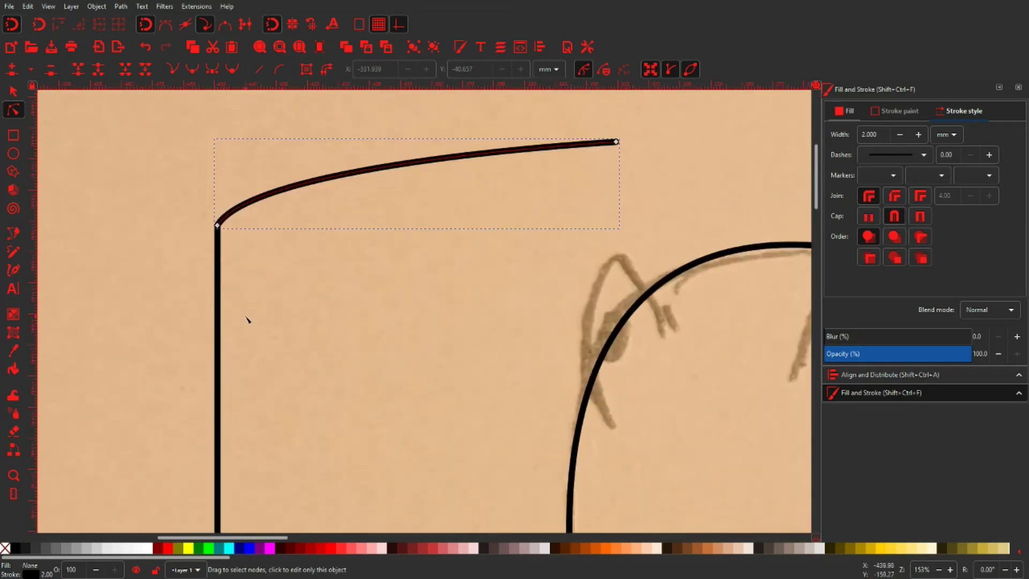
scroll(245, 318, "down", 2)
scroll(246, 318, "down", 6)
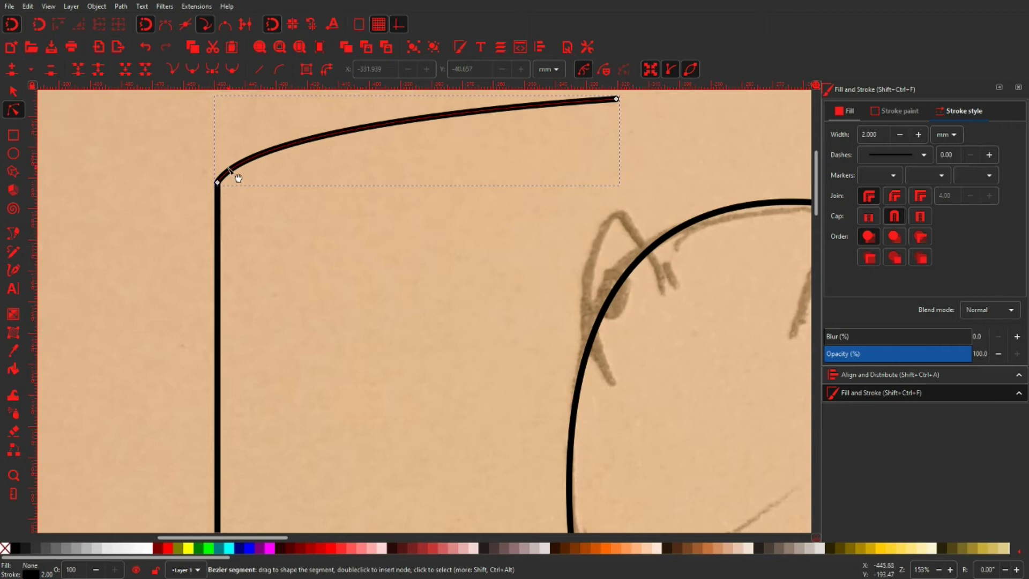
- Give the vertical line round caps as well
scroll(210, 187, "up", 5)
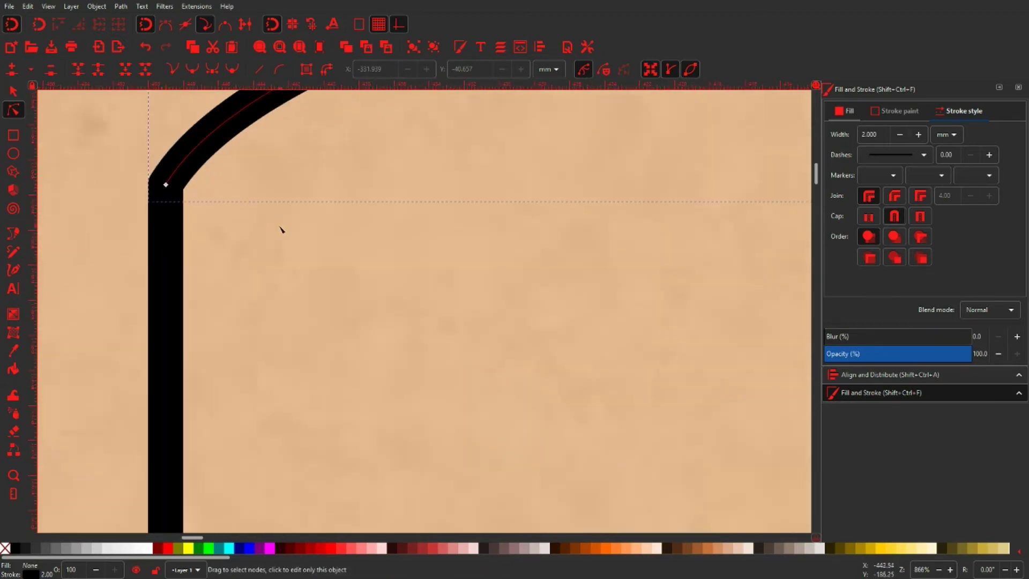
scroll(519, 216, "down", 5)
scroll(321, 307, "right", 4)
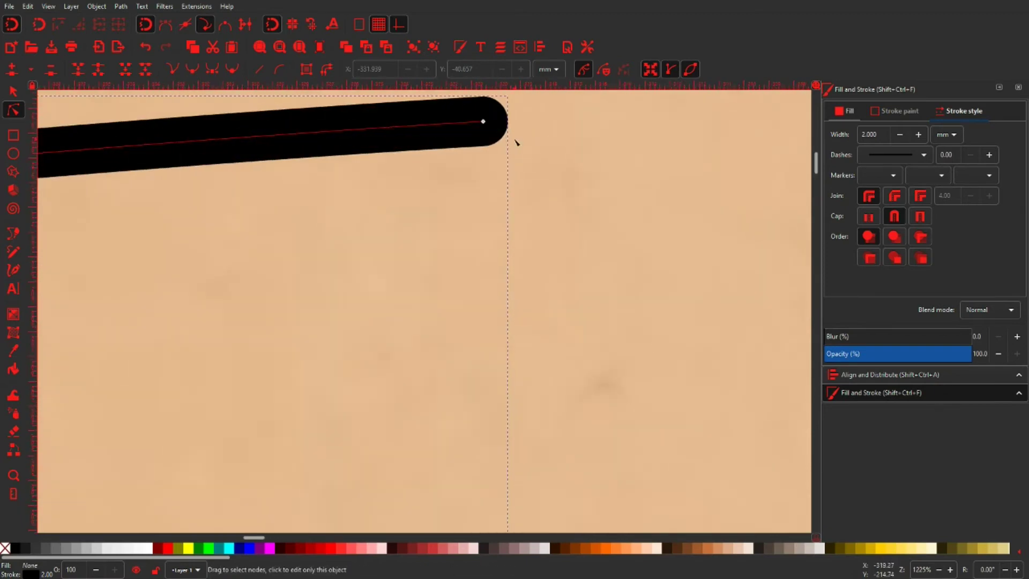
scroll(510, 172, "down", 5, "ctrl")
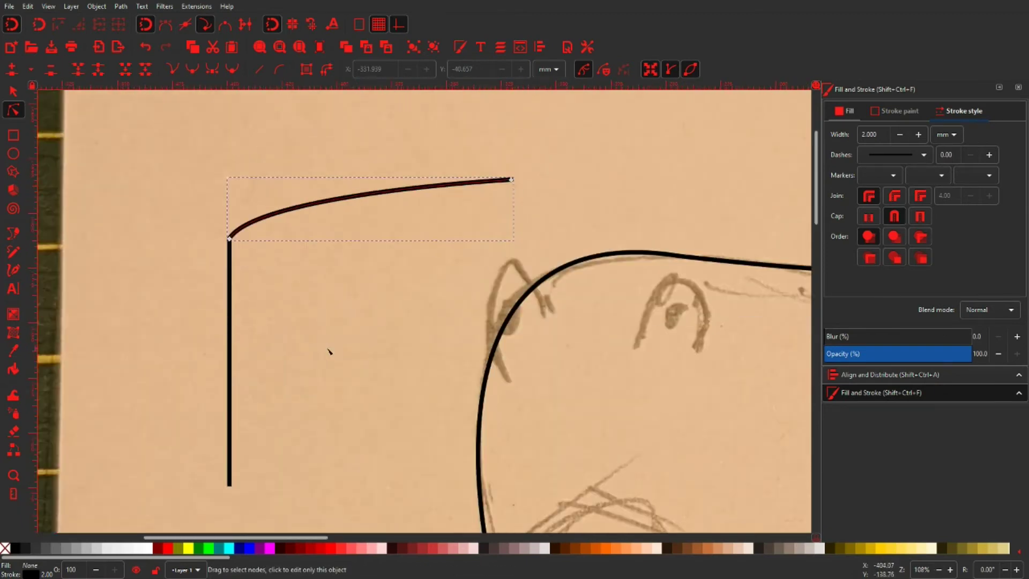
scroll(295, 343, "down", 3)
scroll(229, 225, "up", 4, "ctrl")
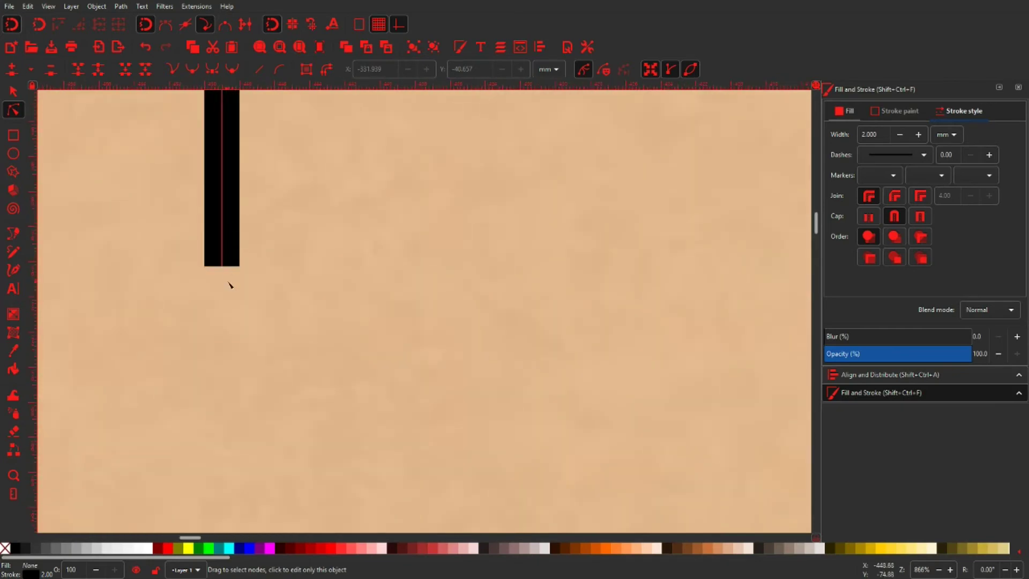
left_click(228, 224)
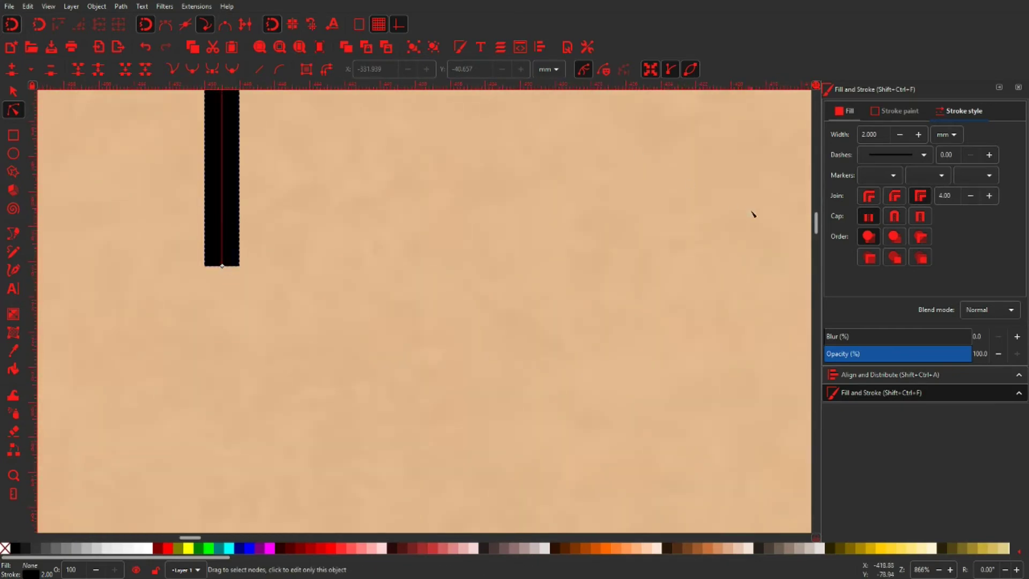
left_click(893, 216)
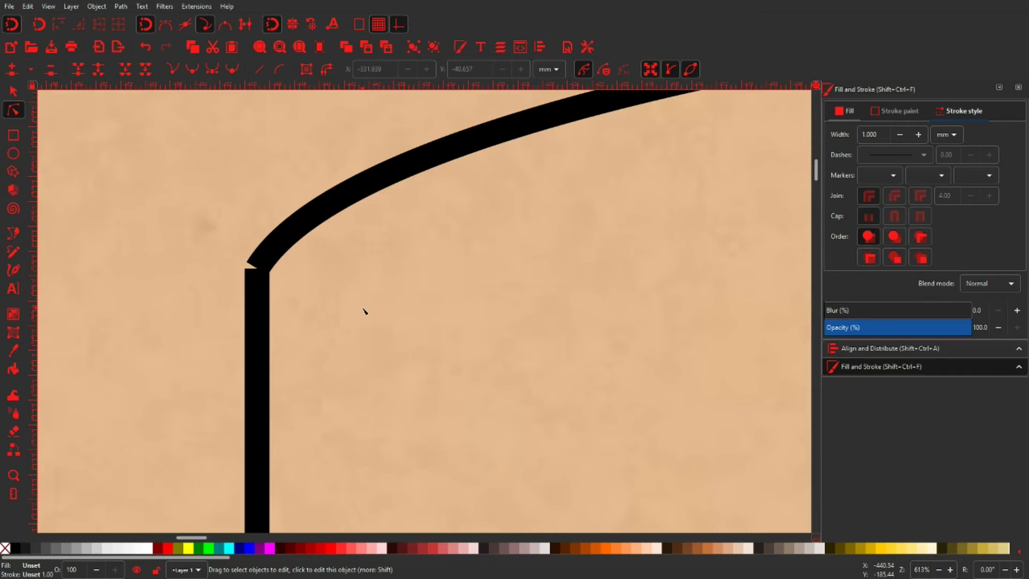
- Apply Path > Stroke to Path to the curve and then to the vertical line
left_click(439, 158)
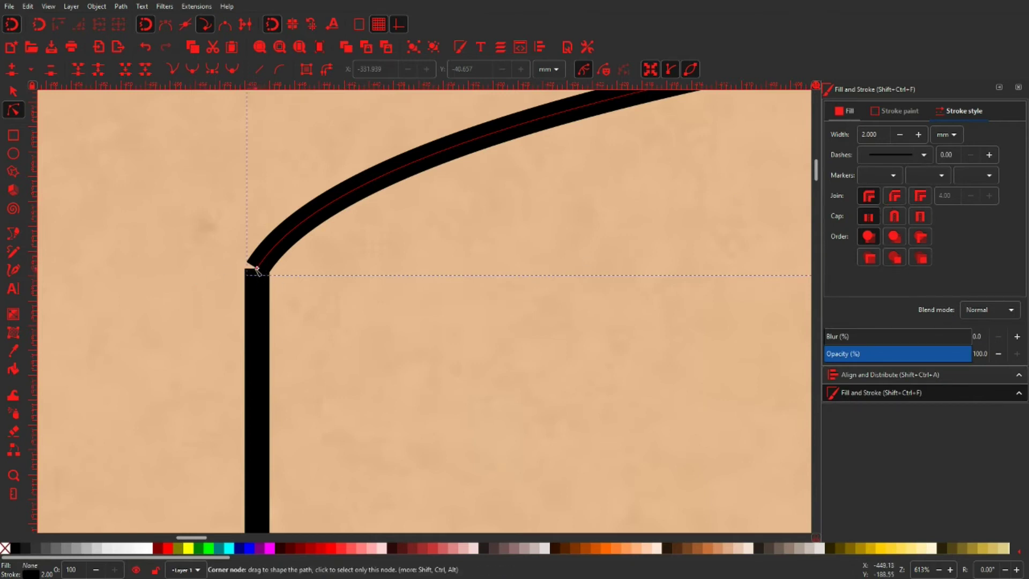
scroll(249, 265, "up", 3)
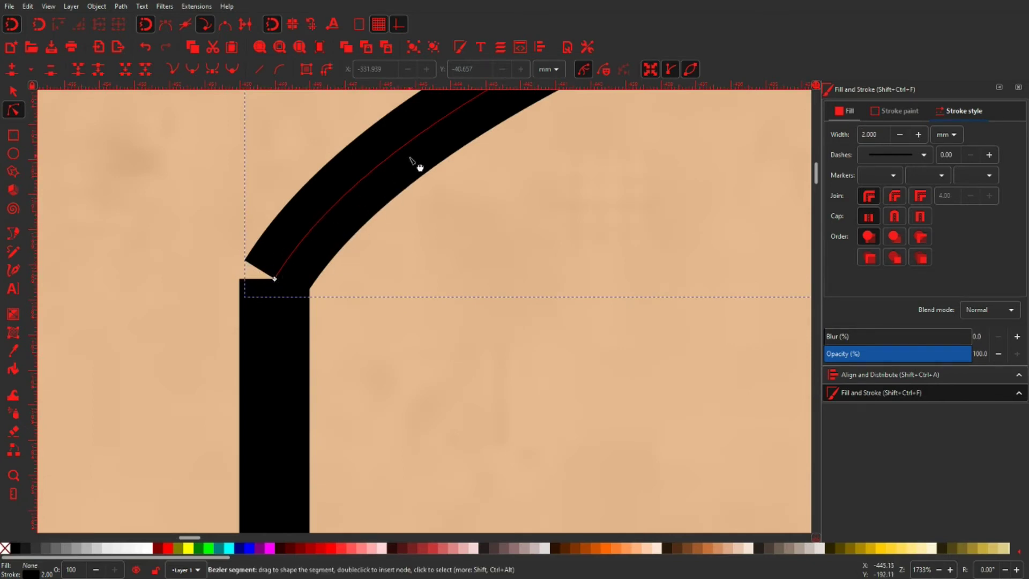
left_click(121, 7)
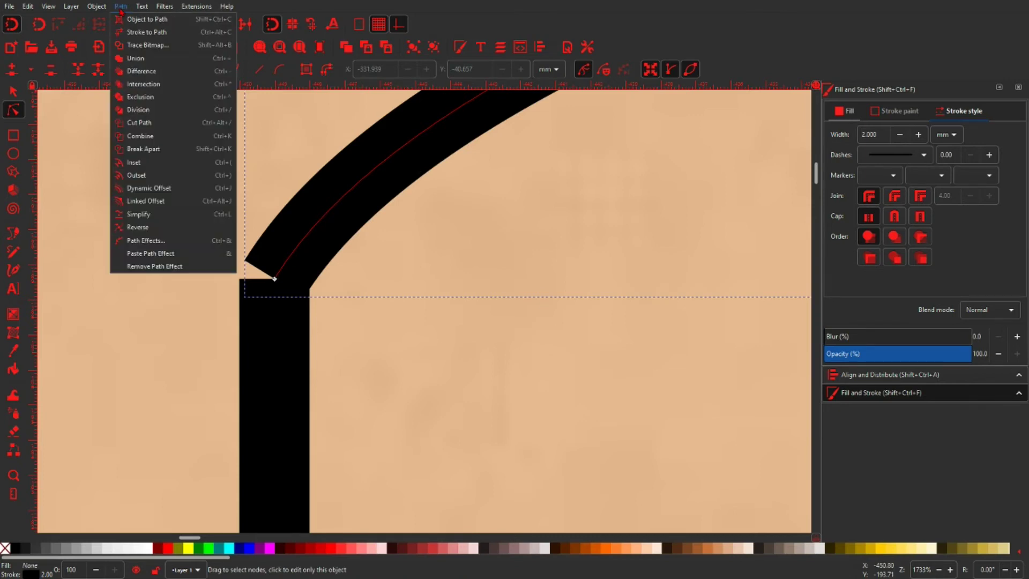
left_click(140, 32)
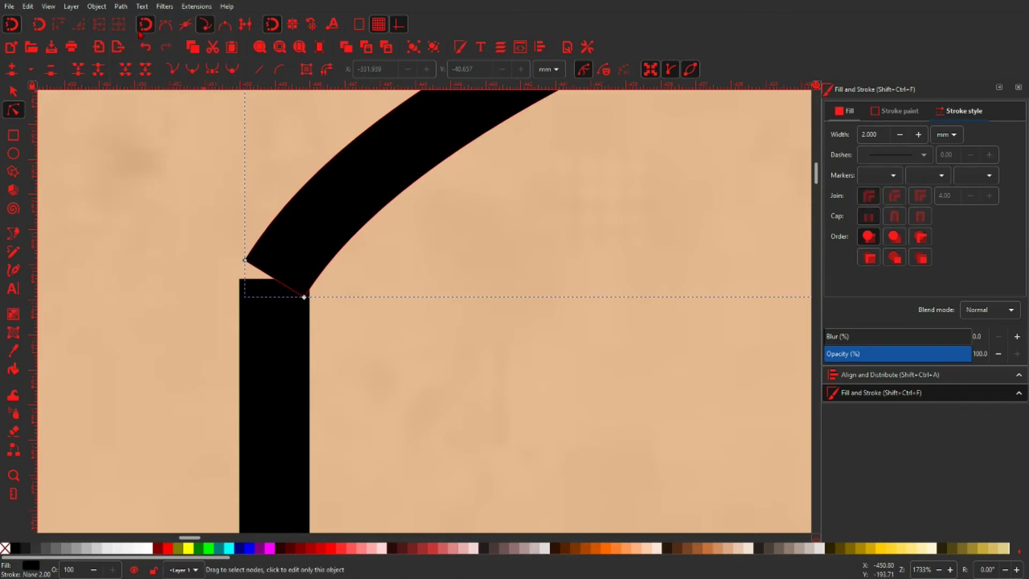
left_click(276, 347)
left_click(119, 7)
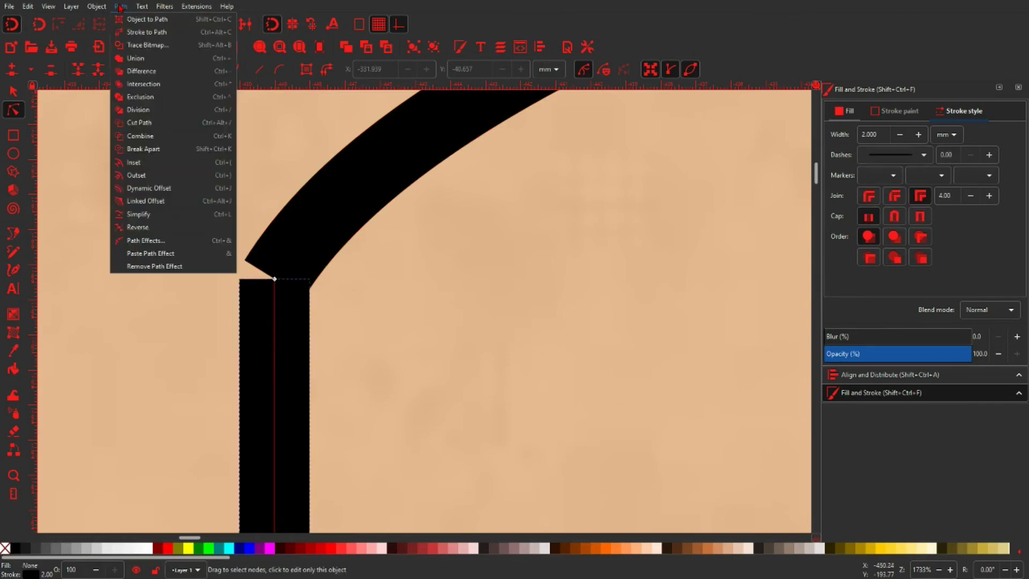
left_click(138, 33)
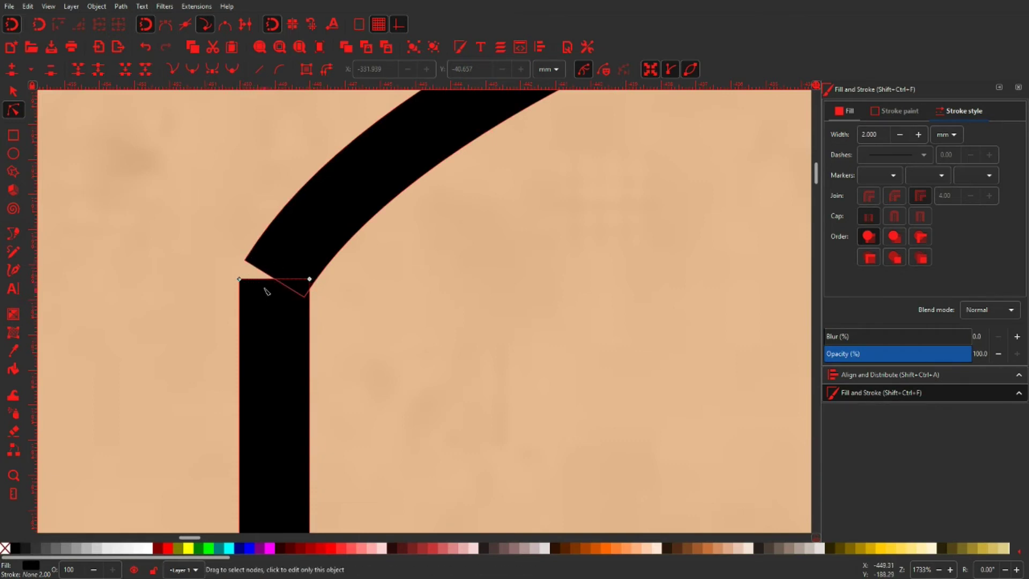
- Add a node on the vertical block's top edge and drag it up onto the curve to fill the notch
scroll(263, 291, "up", 2)
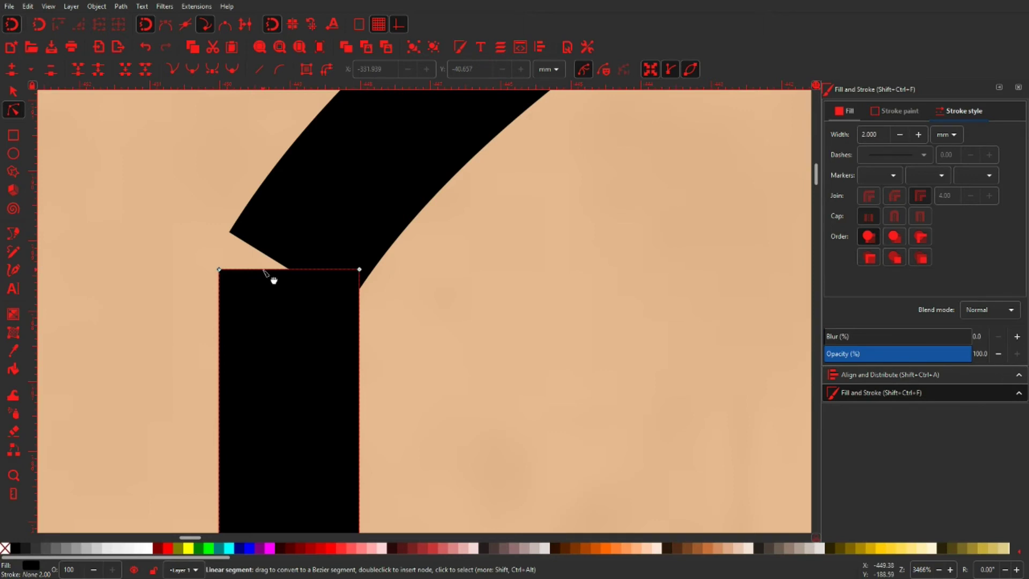
double_click(262, 270)
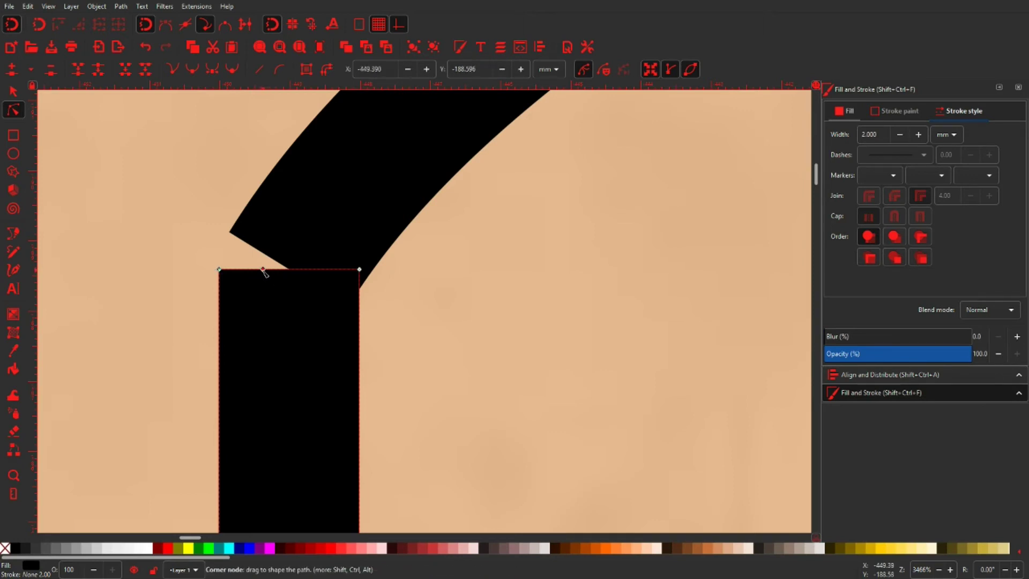
left_click_drag(263, 270, 238, 232)
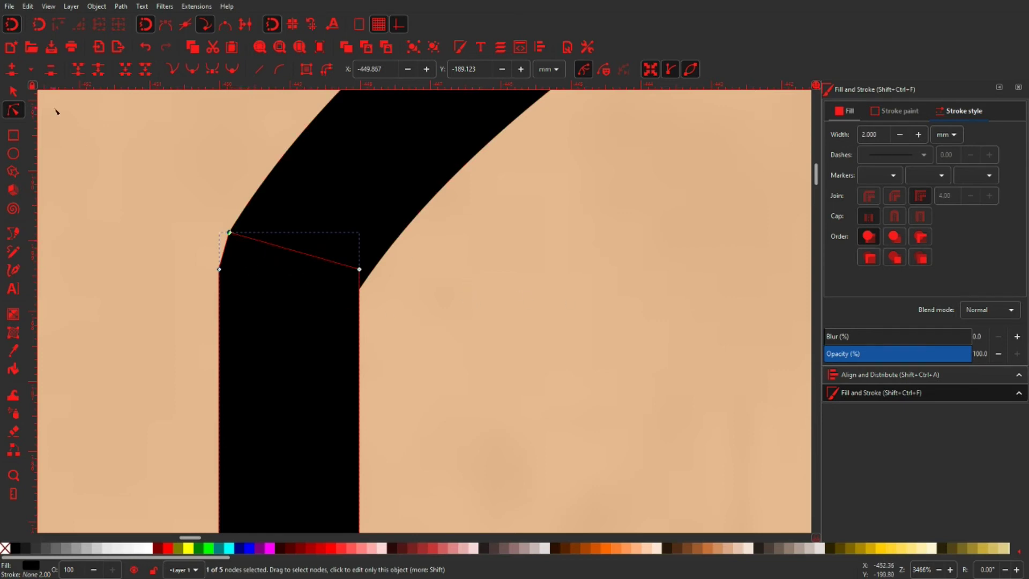
key("s")
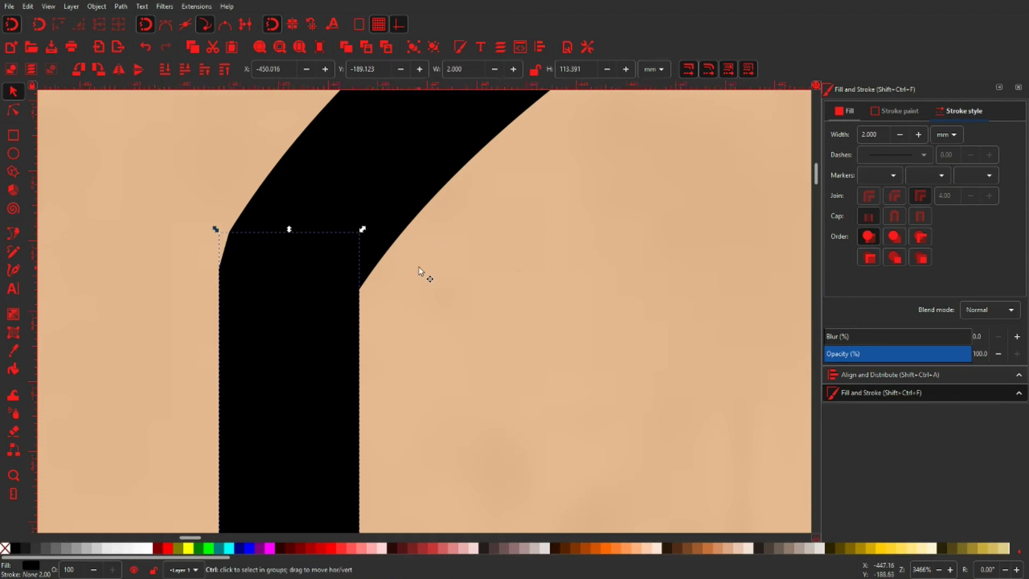
- Union the curved outline and the vertical stroke into one 13-node path, then check its nodes
scroll(421, 268, "down", 3)
scroll(429, 271, "down", 2)
scroll(430, 272, "down", 4)
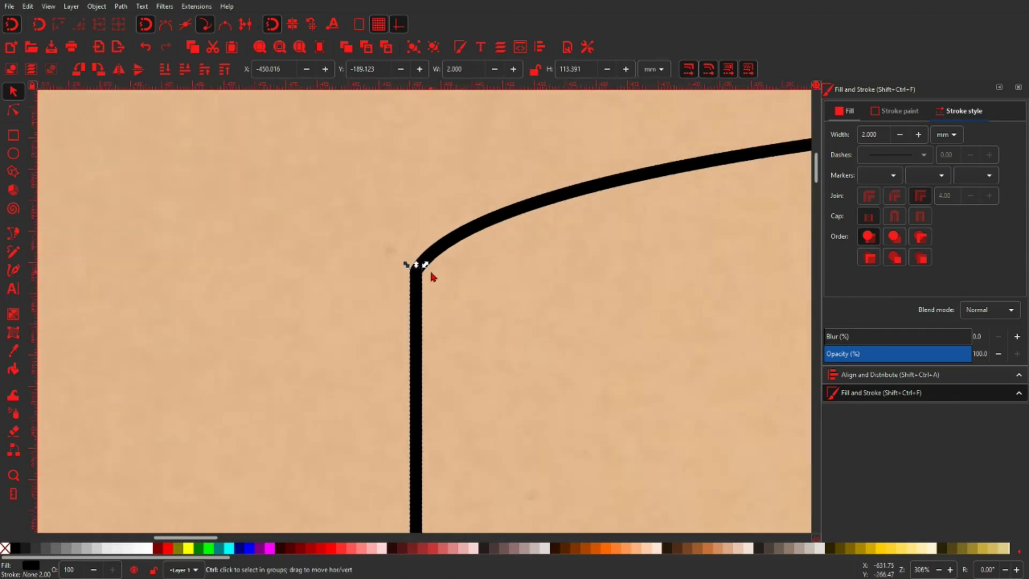
left_click(444, 276)
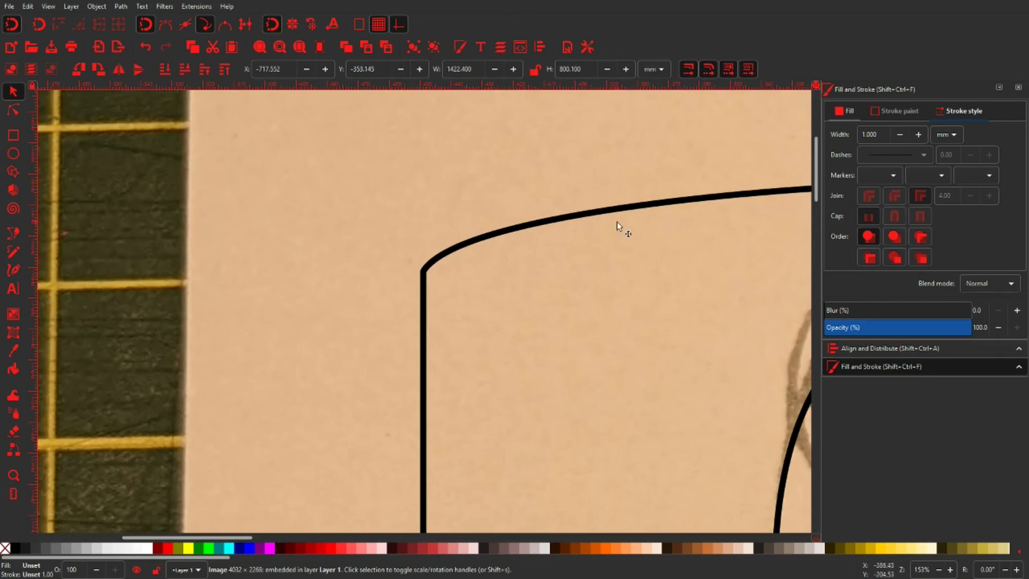
left_click(593, 217)
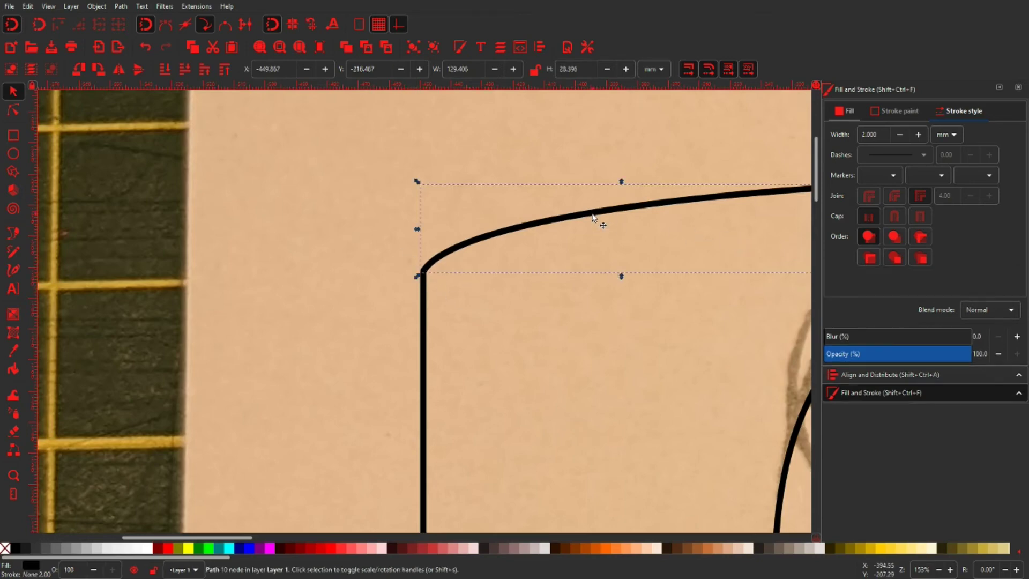
left_click(427, 317, "shift")
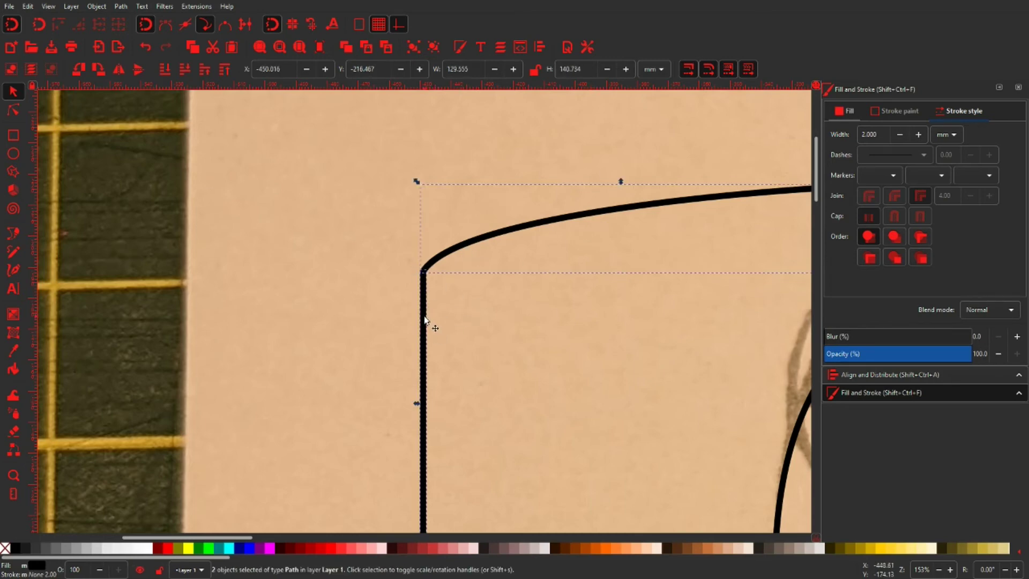
left_click(120, 10)
left_click(133, 59)
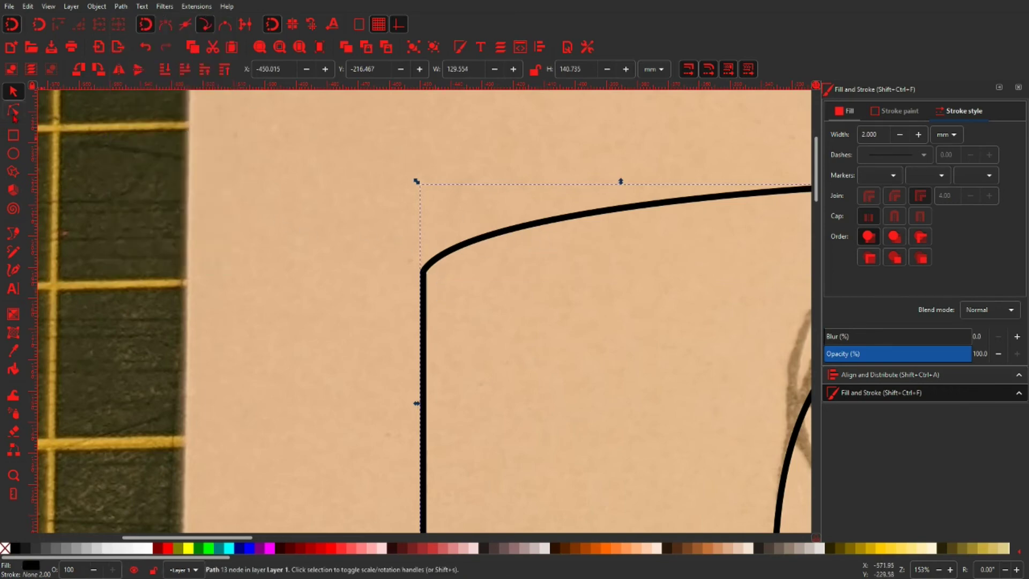
left_click(13, 112)
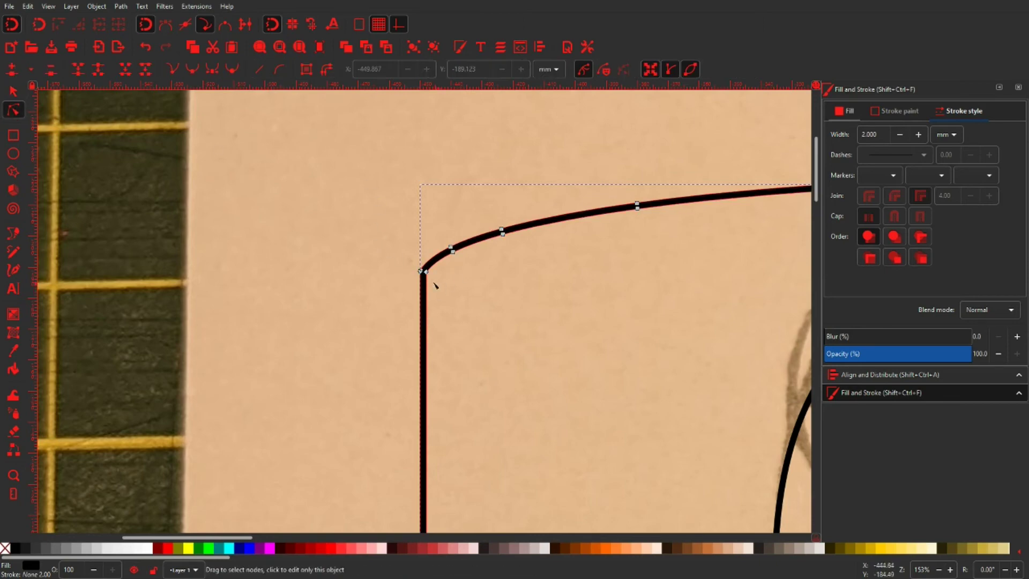
scroll(435, 285, "up", 6)
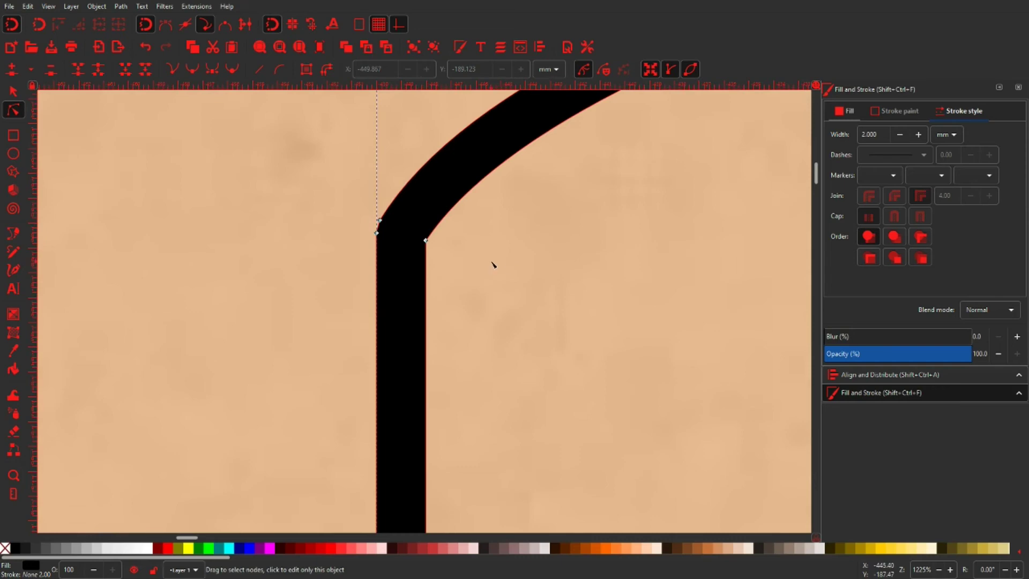
scroll(493, 264, "down", 7)
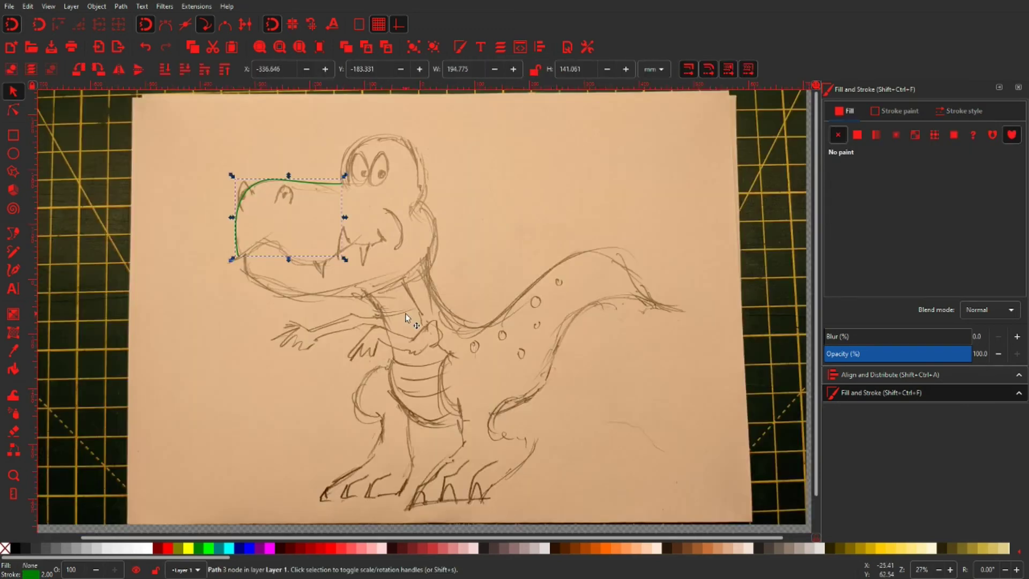
- Resume drawing from the green path's end node with the Bezier tool, retrying after a false start
scroll(413, 311, "up", 5)
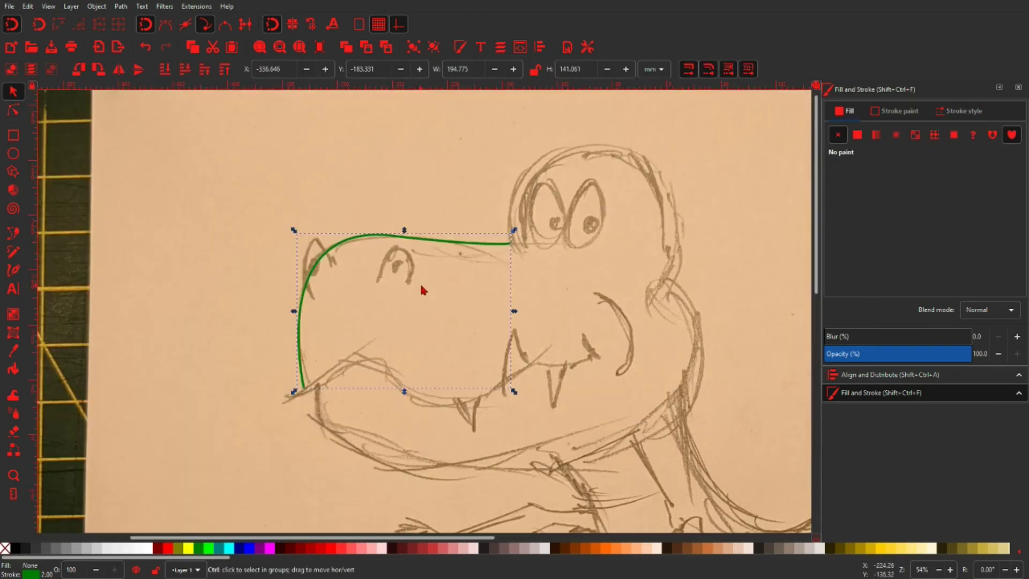
key("b")
scroll(411, 119, "right", 5)
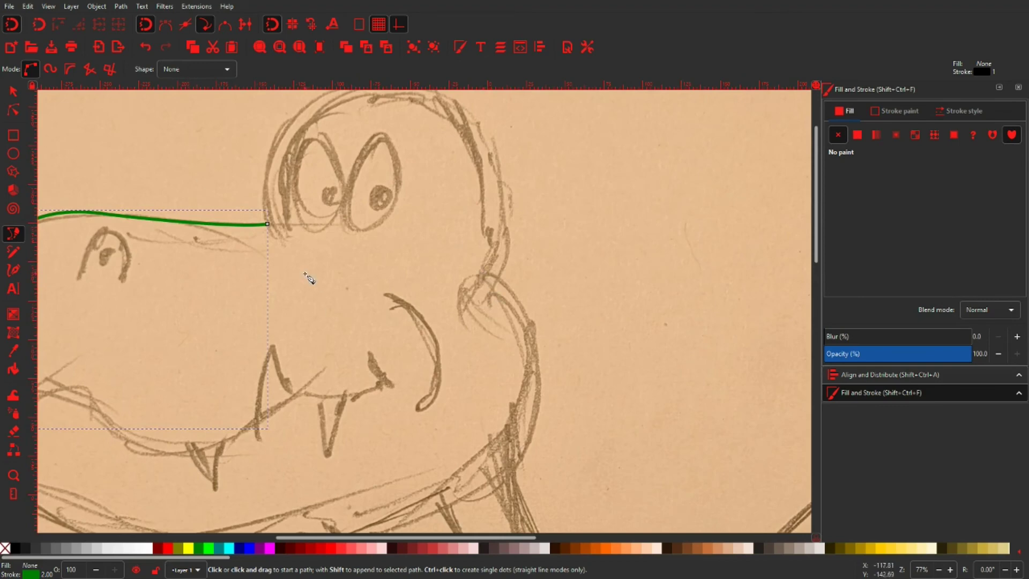
scroll(475, 315, "down", 2)
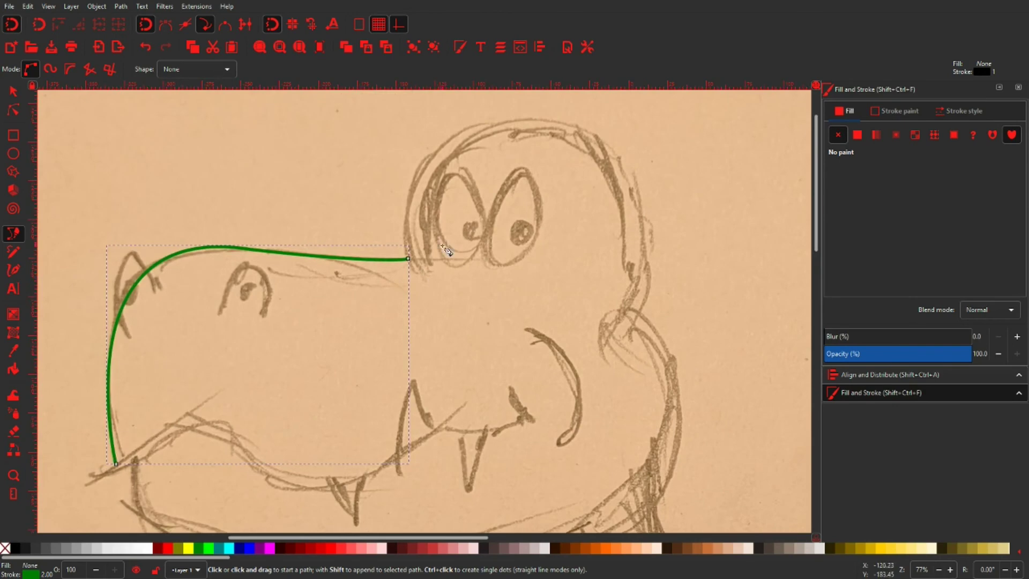
scroll(379, 257, "up", 4)
left_click(379, 260)
scroll(456, 255, "up", 3)
scroll(456, 255, "right", 3)
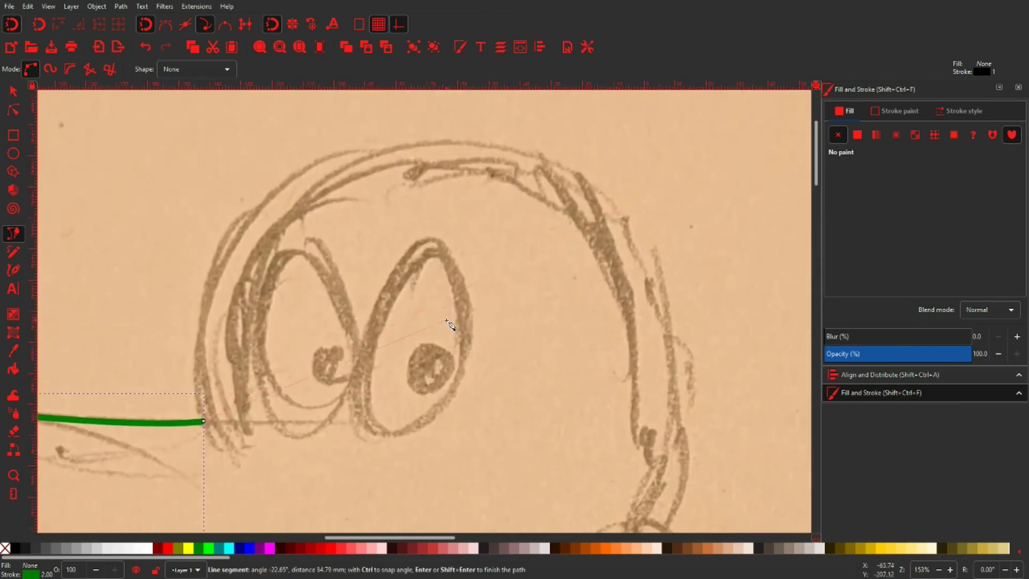
key("Escape")
left_click(203, 422)
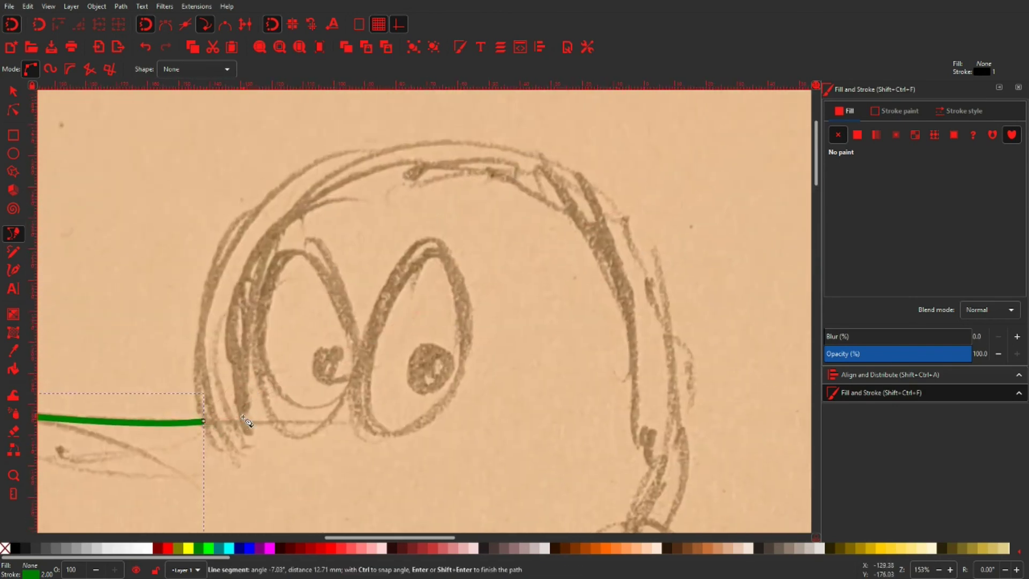
double_click(243, 417)
- Add a curved node arching the outline over the top of the head and down its back
left_click(243, 417)
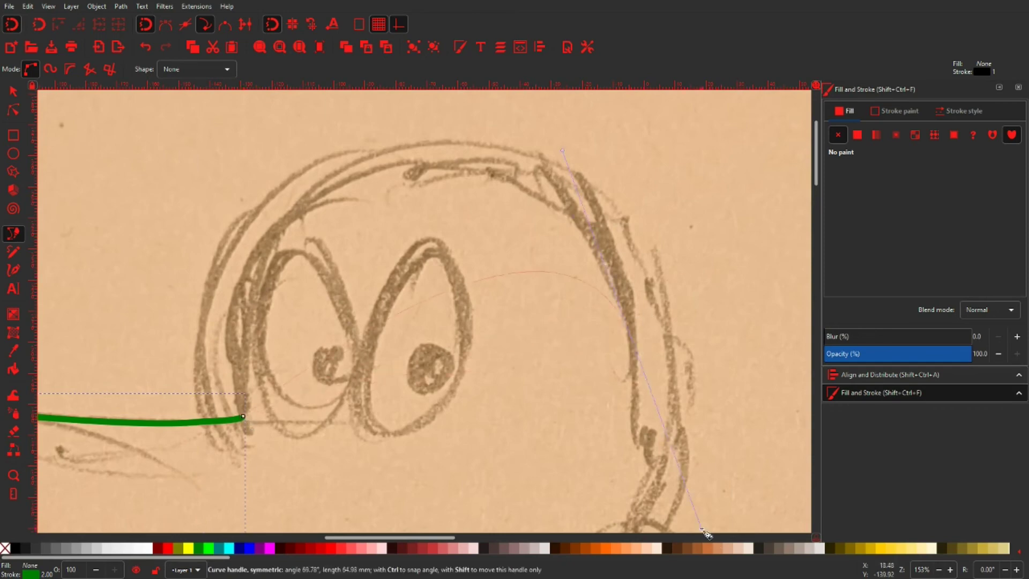
left_click_drag(357, 165, 541, 92)
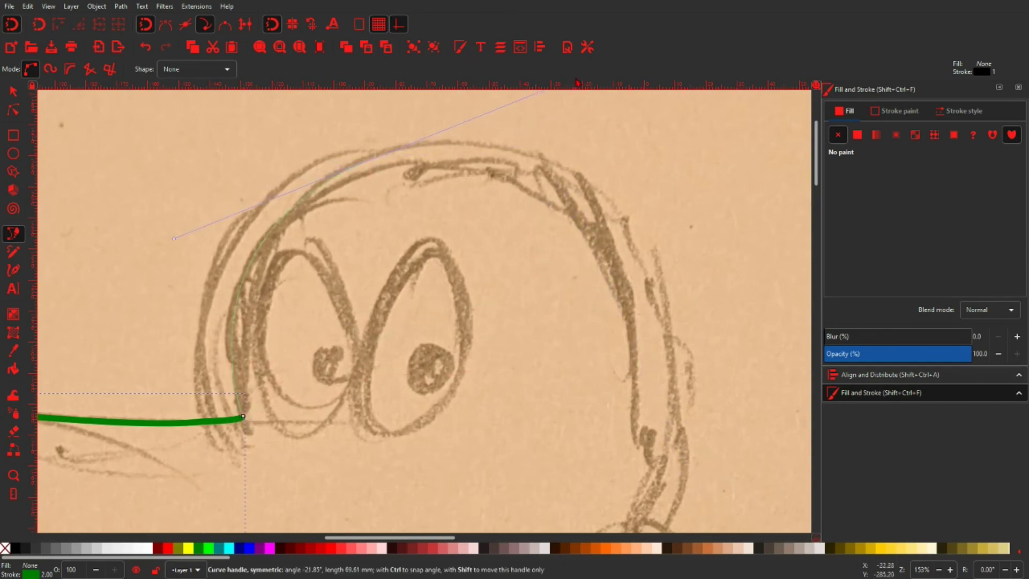
key("Escape")
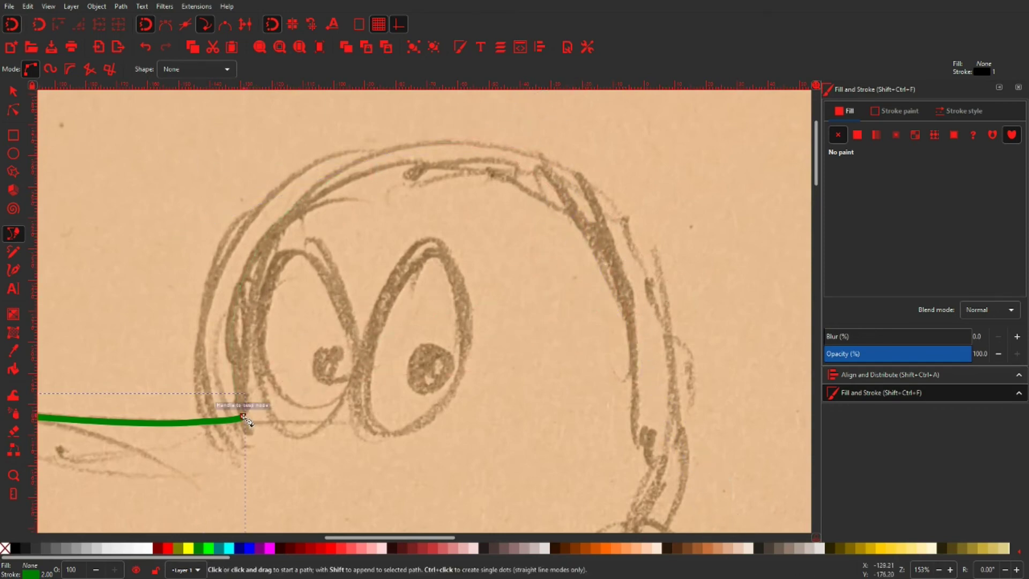
left_click(243, 416)
left_click_drag(432, 162, 678, 170)
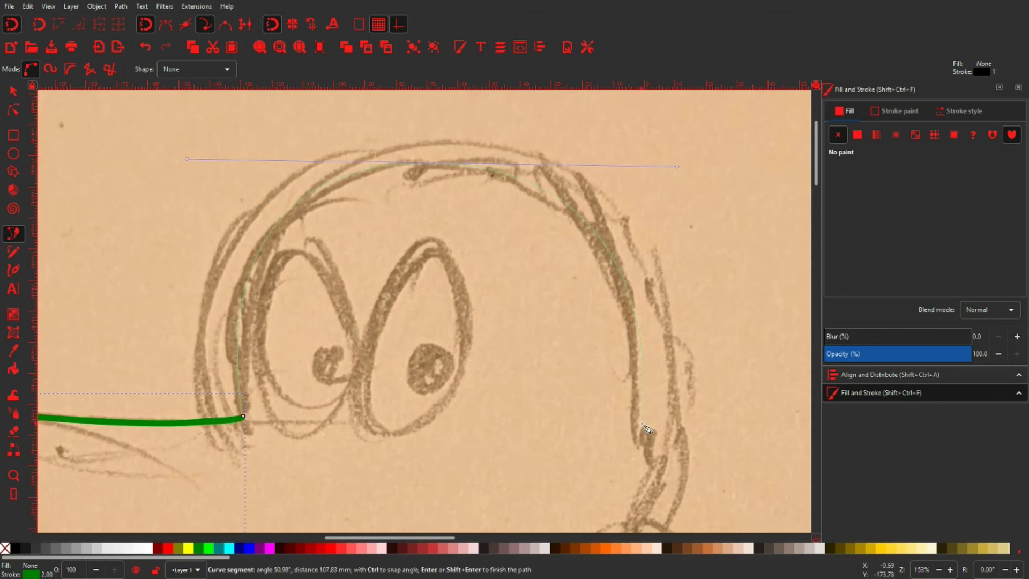
scroll(650, 426, "down", 5)
scroll(664, 297, "down", 2, "ctrl")
scroll(654, 303, "down", 1, "ctrl")
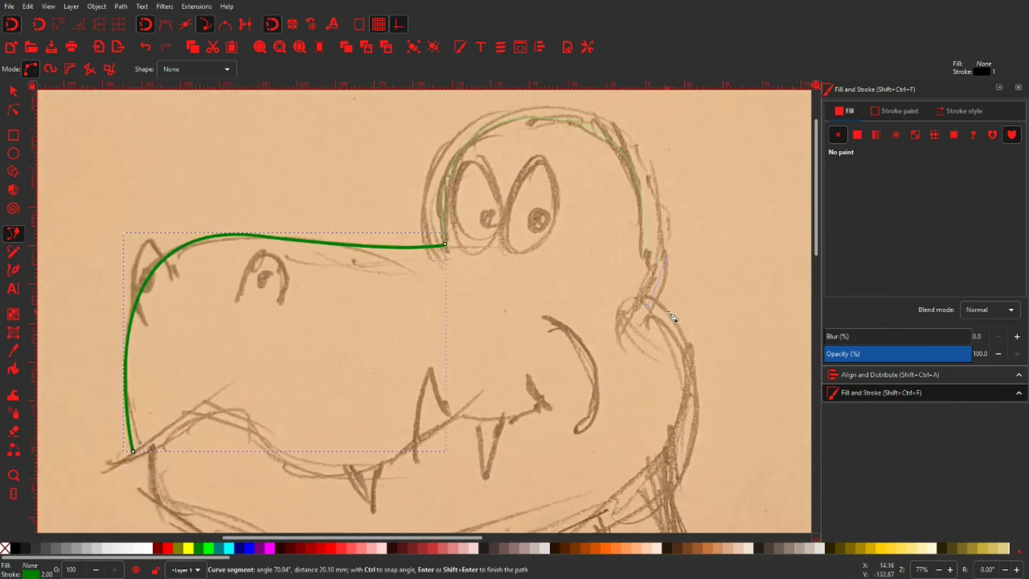
scroll(662, 292, "up", 4, "ctrl")
scroll(662, 292, "down", 4, "ctrl")
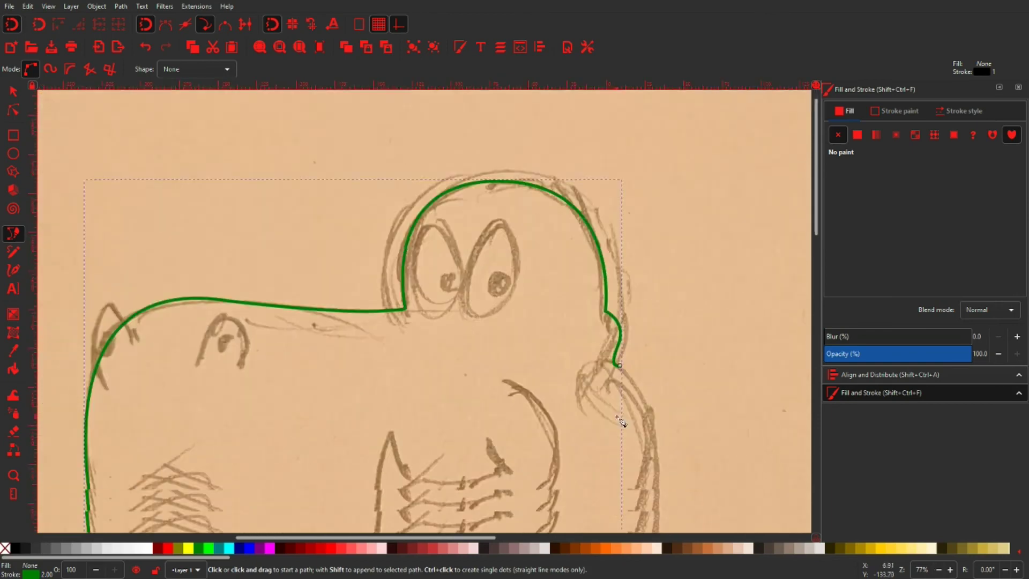
scroll(672, 365, "up", 2, "ctrl")
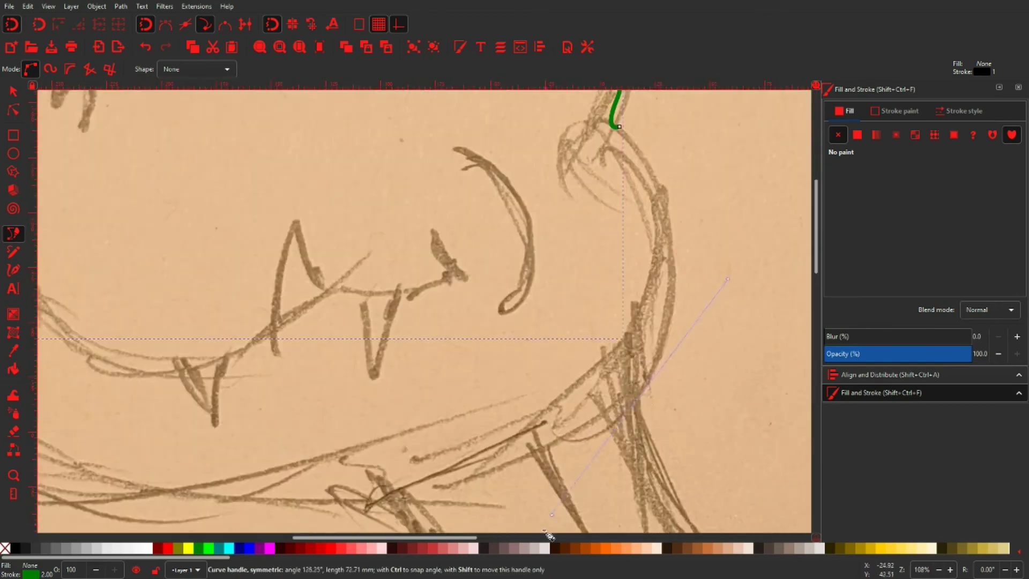